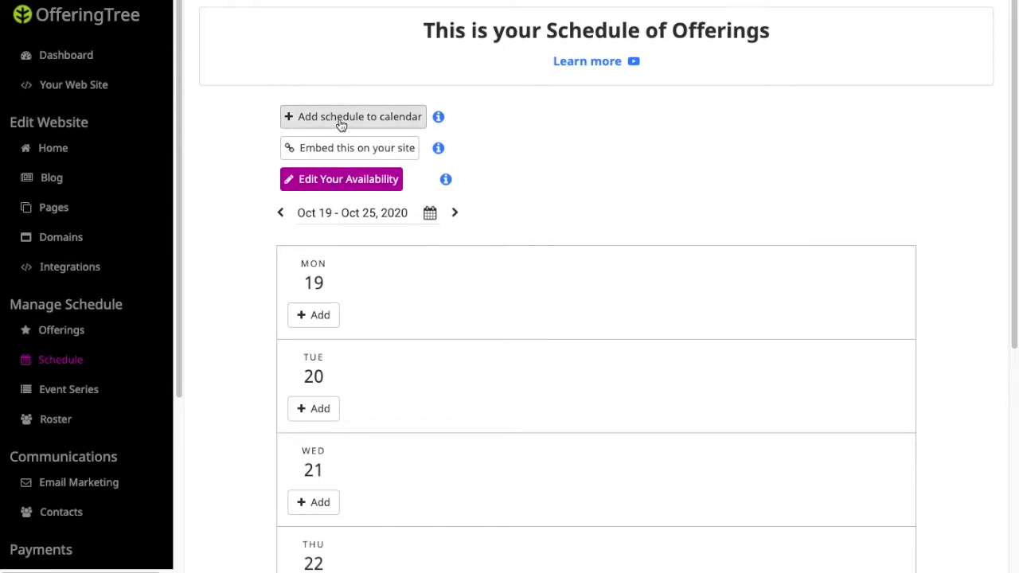
# Step: Review the schedule's calendar-subscription and embed options, leaving week view off
pyautogui.click(365, 117)
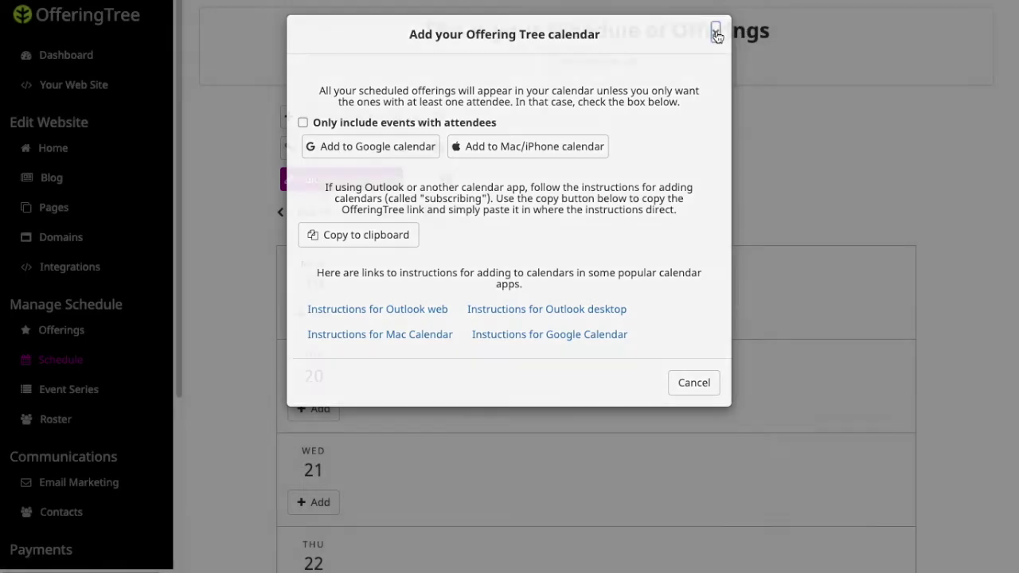
pyautogui.click(713, 34)
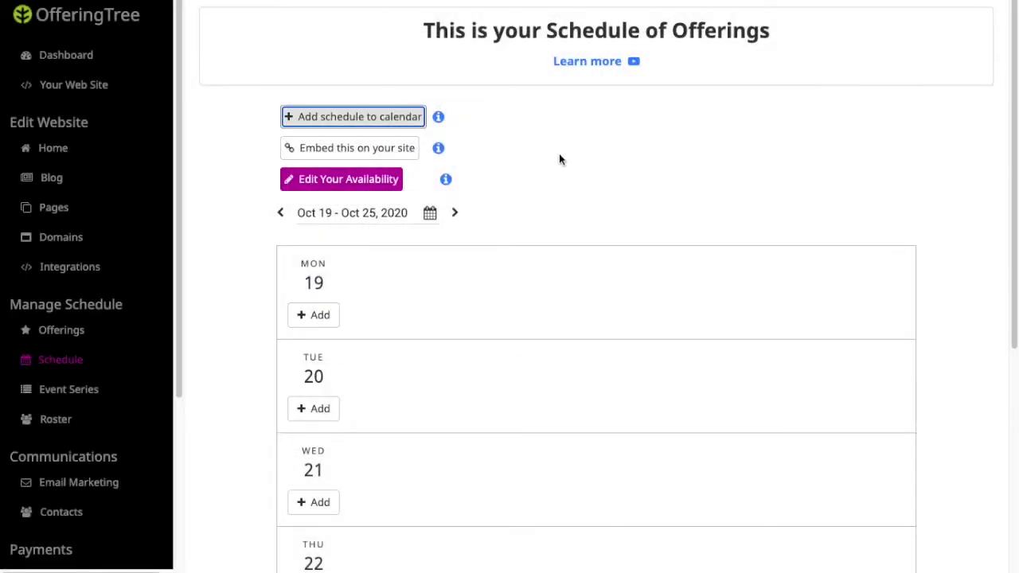
pyautogui.click(370, 152)
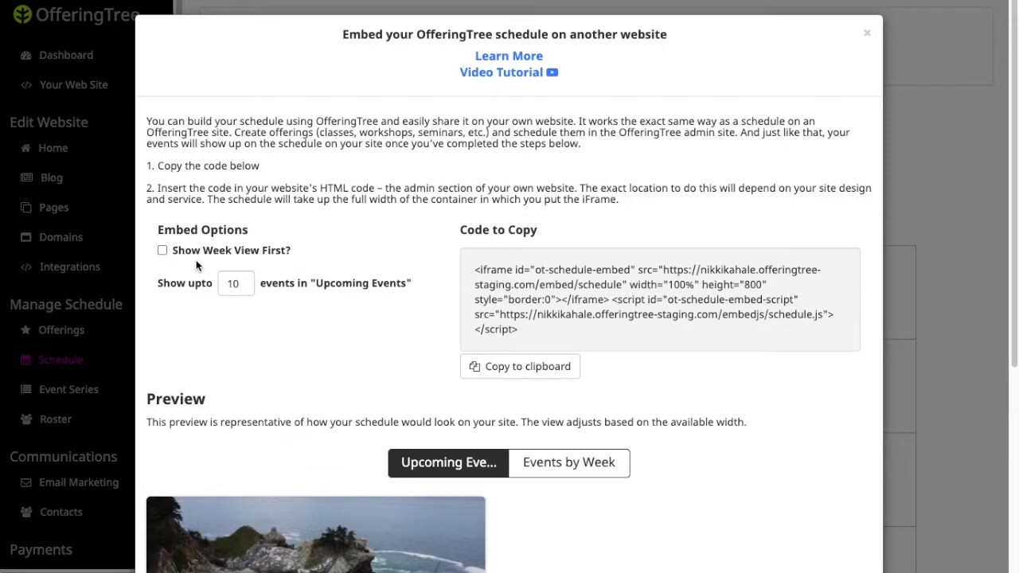
pyautogui.scroll(-1, 191, 266)
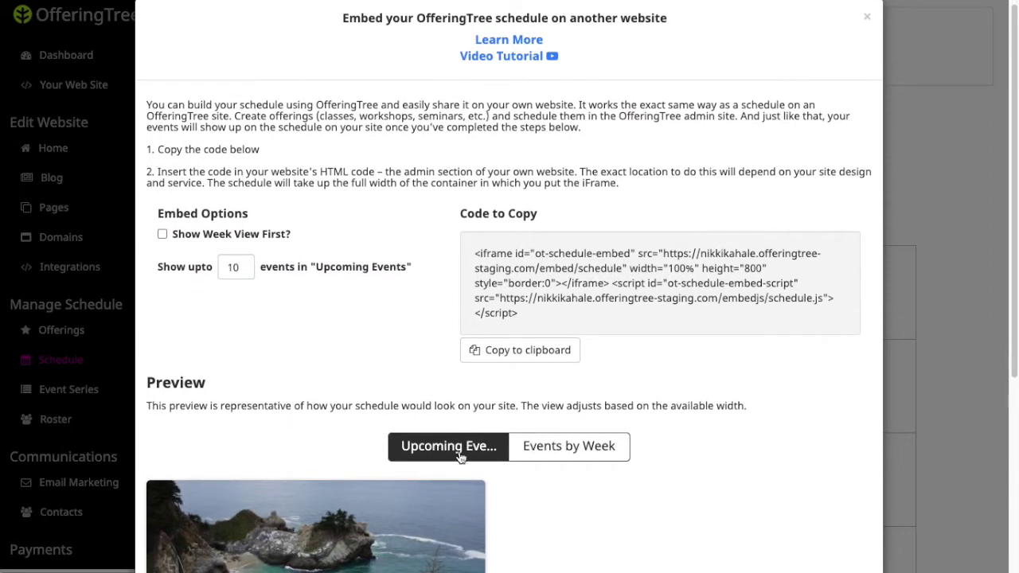
pyautogui.scroll(-1, 231, 311)
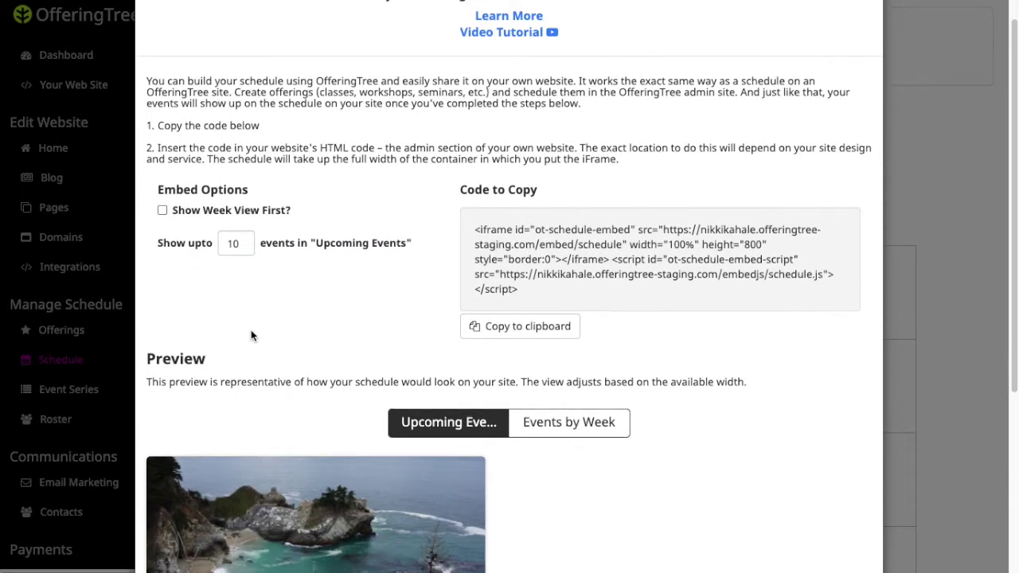
pyautogui.click(164, 210)
pyautogui.click(163, 210)
pyautogui.scroll(-5, 362, 426)
pyautogui.scroll(5, 335, 416)
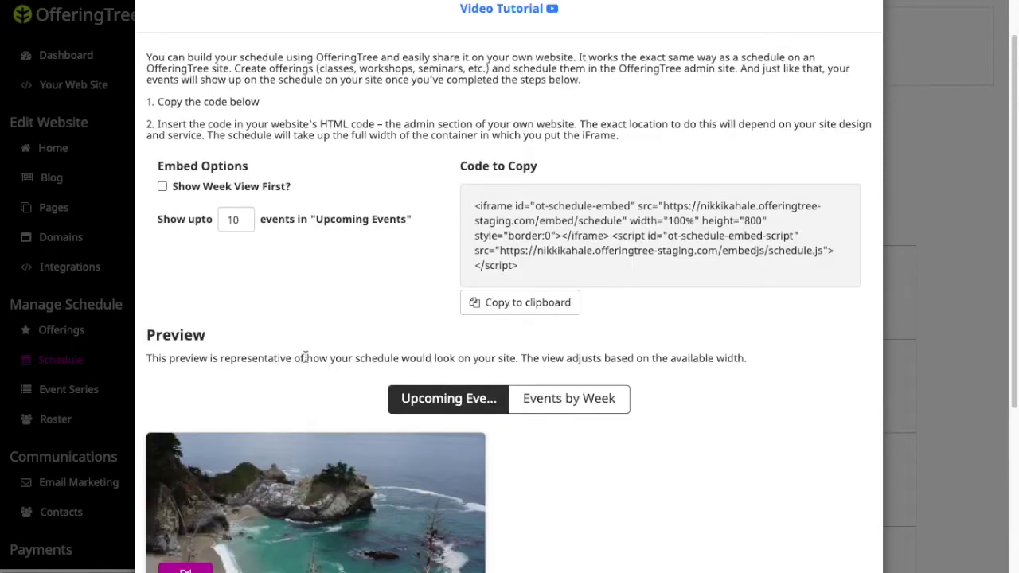
# Step: Set the embed to show up to 5 events, copy the code, and close it
pyautogui.doubleClick(233, 221)
pyautogui.write('5')
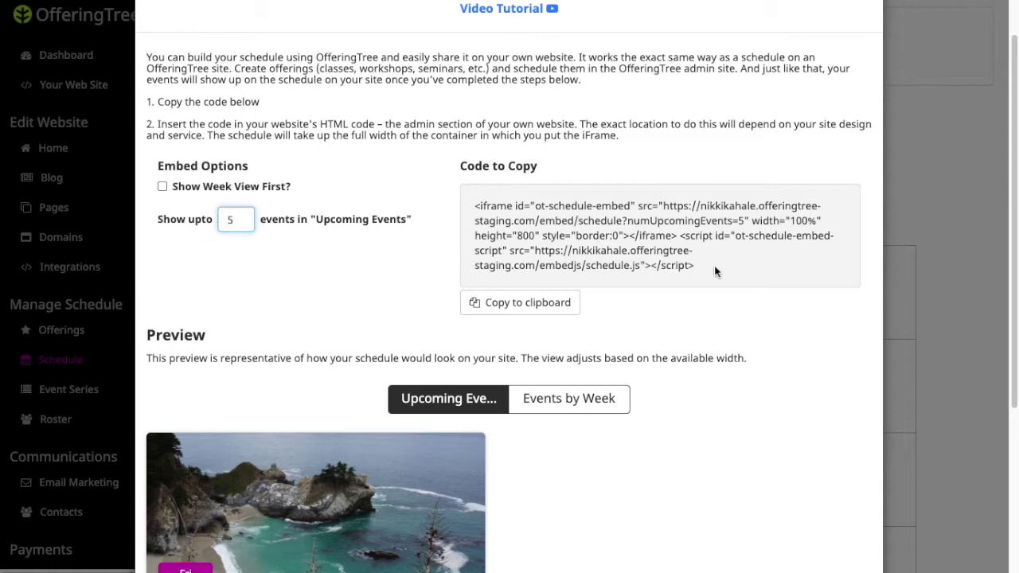
pyautogui.click(519, 303)
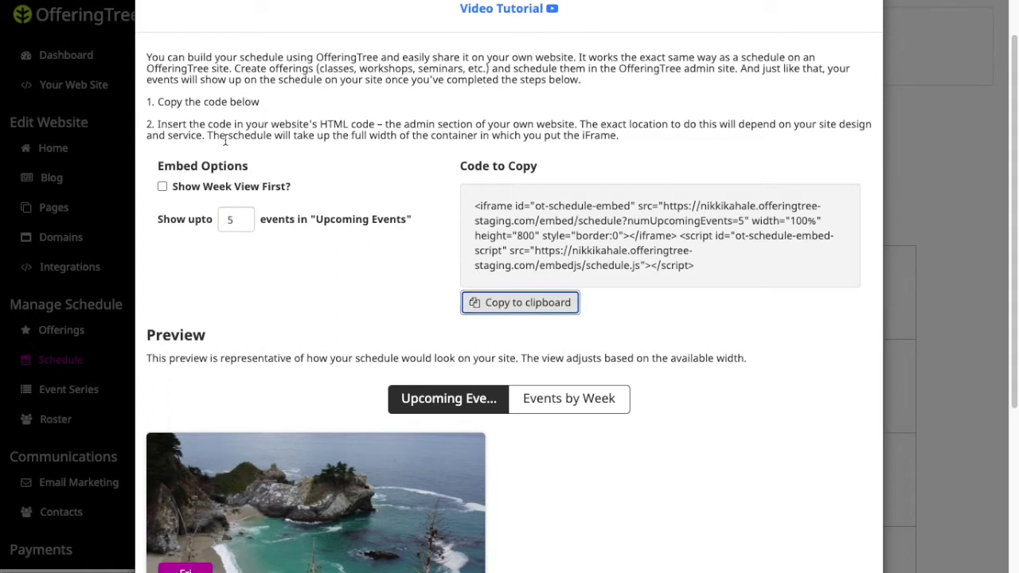
pyautogui.scroll(-1, 462, 197)
pyautogui.scroll(3, 462, 194)
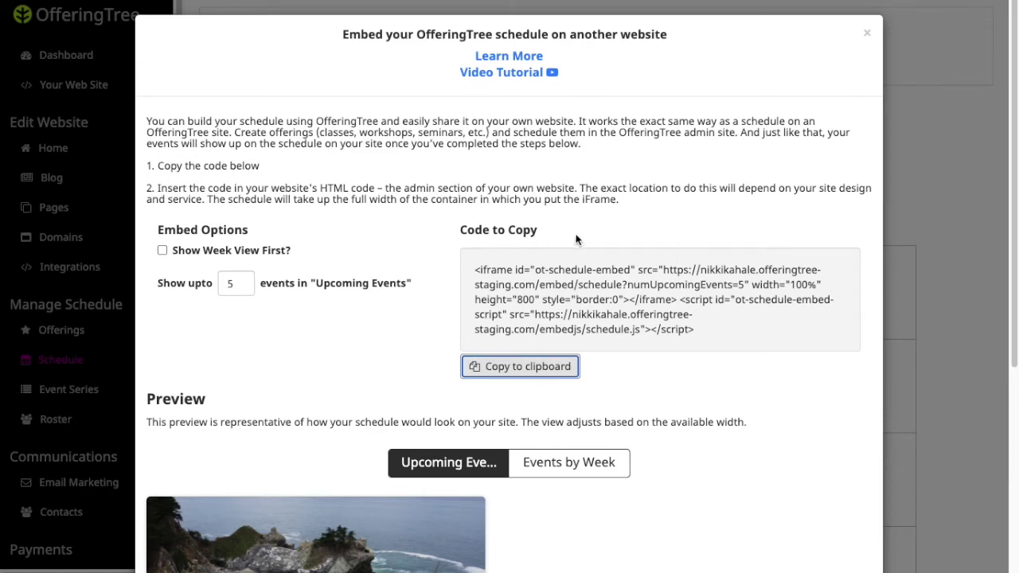
pyautogui.click(866, 33)
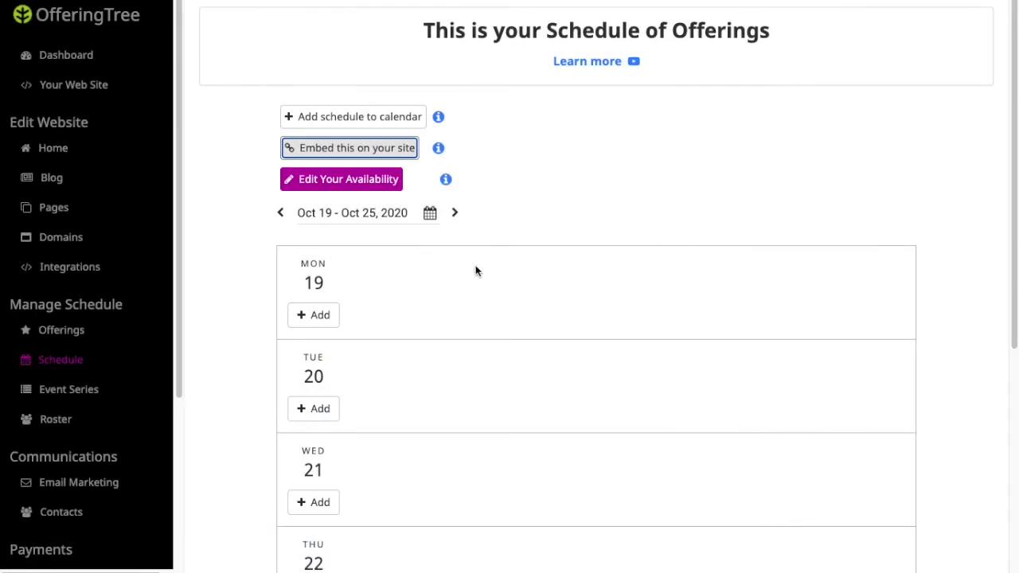
pyautogui.click(344, 181)
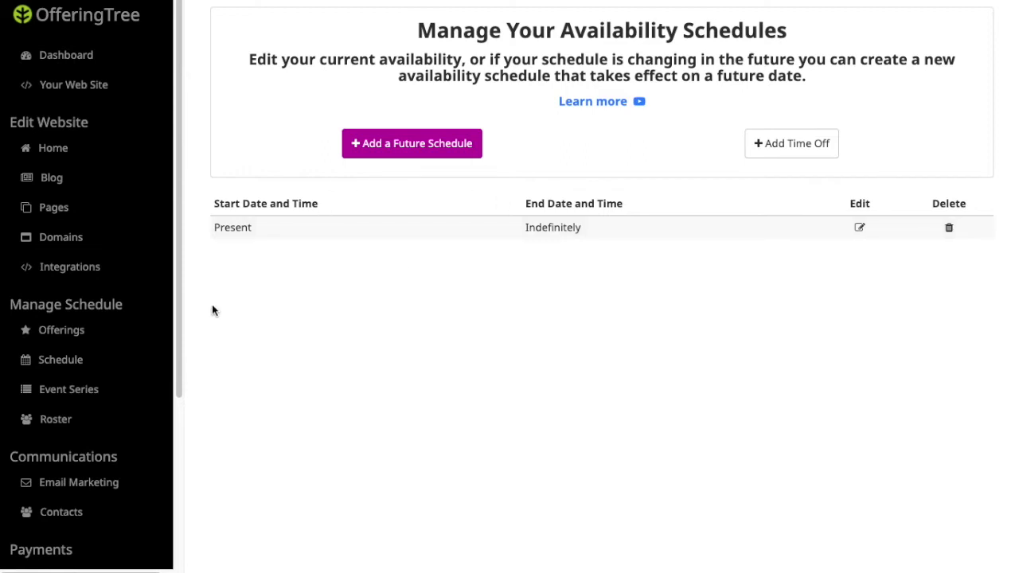
pyautogui.click(73, 359)
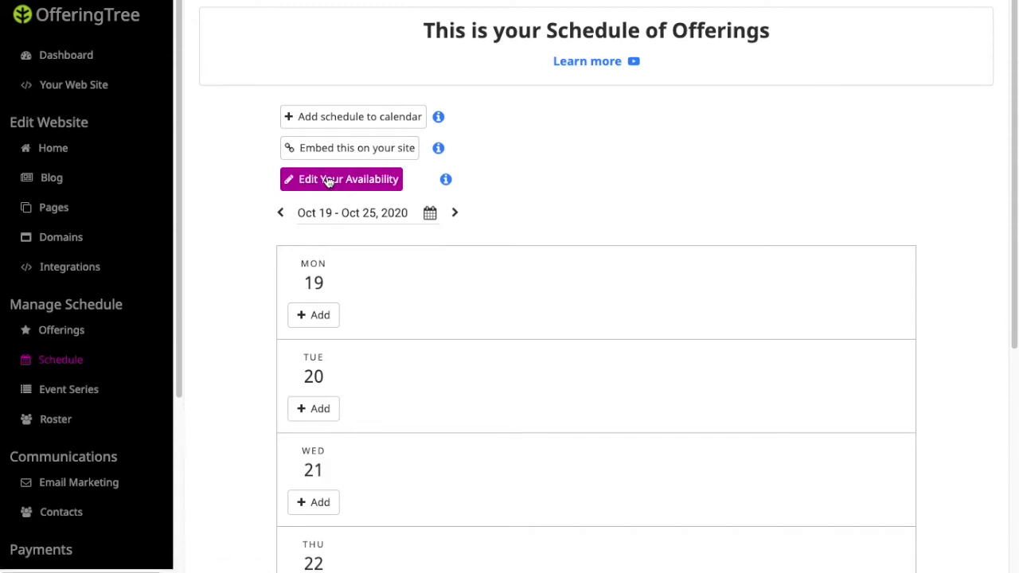
pyautogui.scroll(-1, 387, 233)
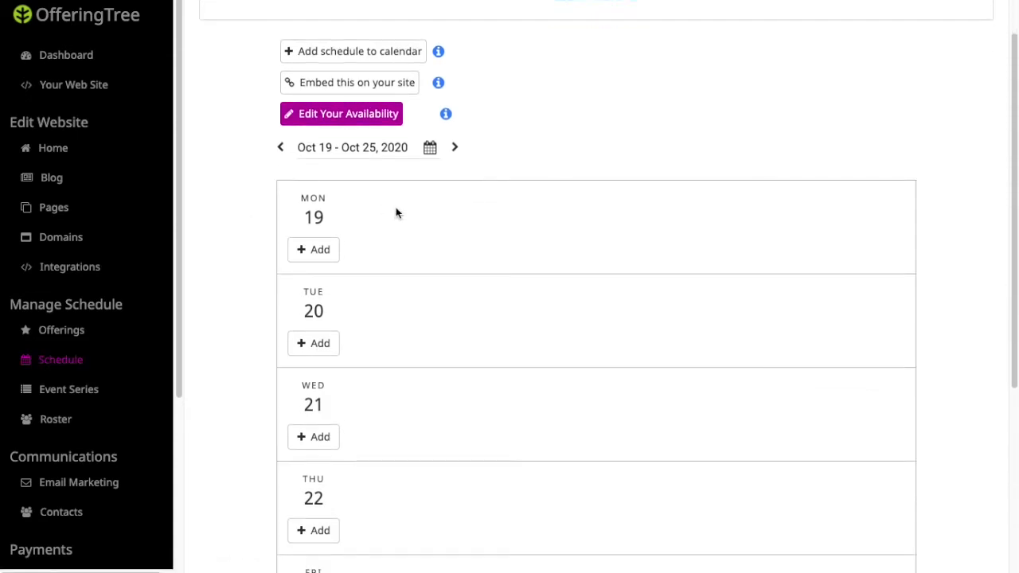
pyautogui.scroll(-1, 412, 229)
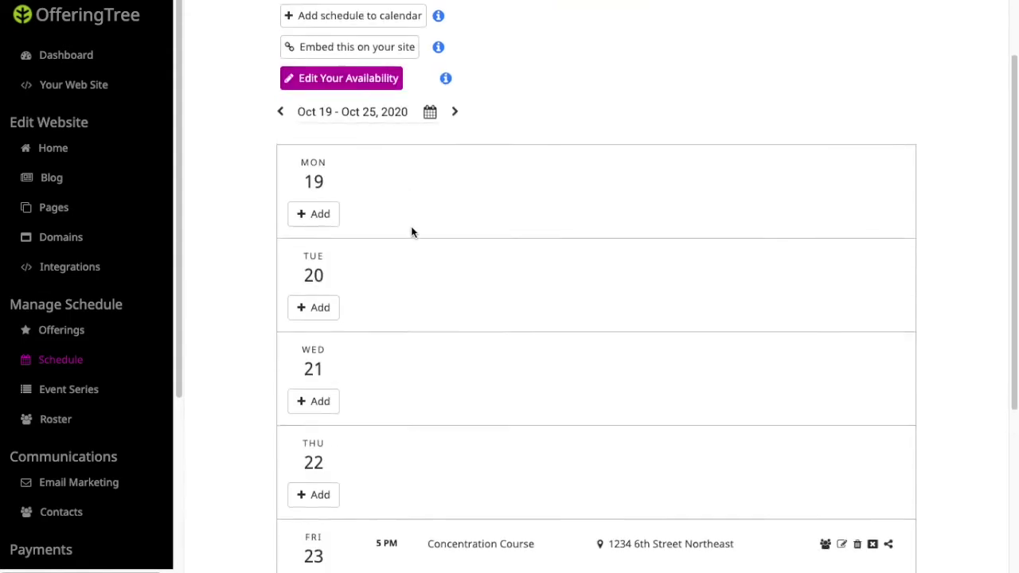
pyautogui.scroll(2, 398, 207)
pyautogui.click(384, 196)
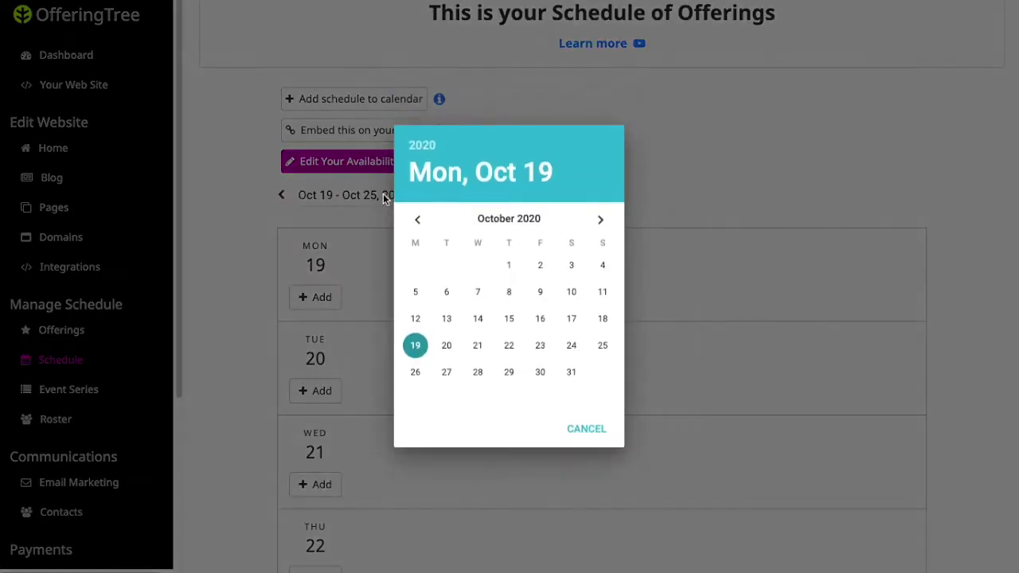
pyautogui.click(445, 376)
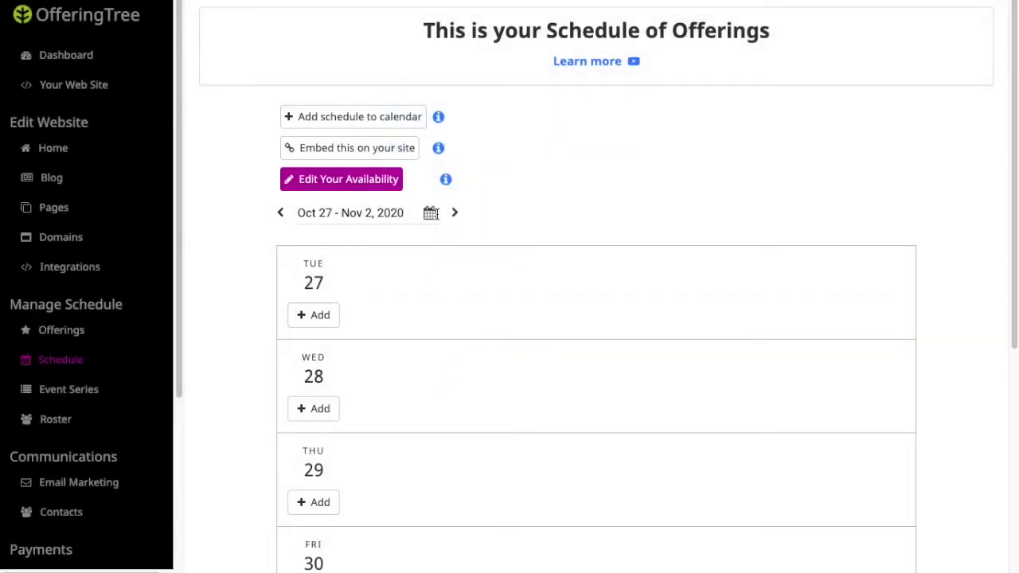
pyautogui.click(437, 215)
pyautogui.click(601, 221)
pyautogui.click(601, 222)
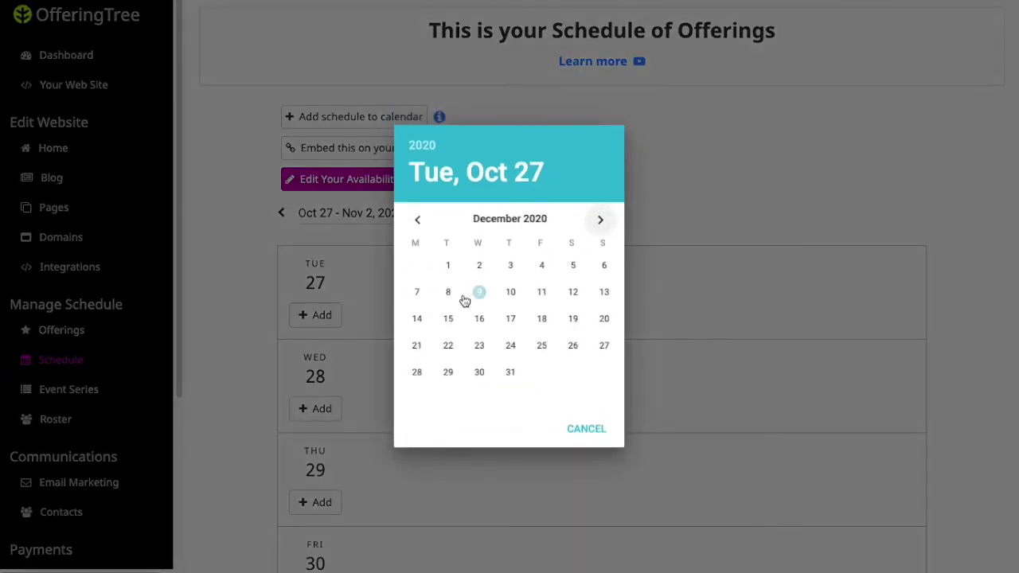
pyautogui.click(447, 319)
pyautogui.scroll(-3, 494, 328)
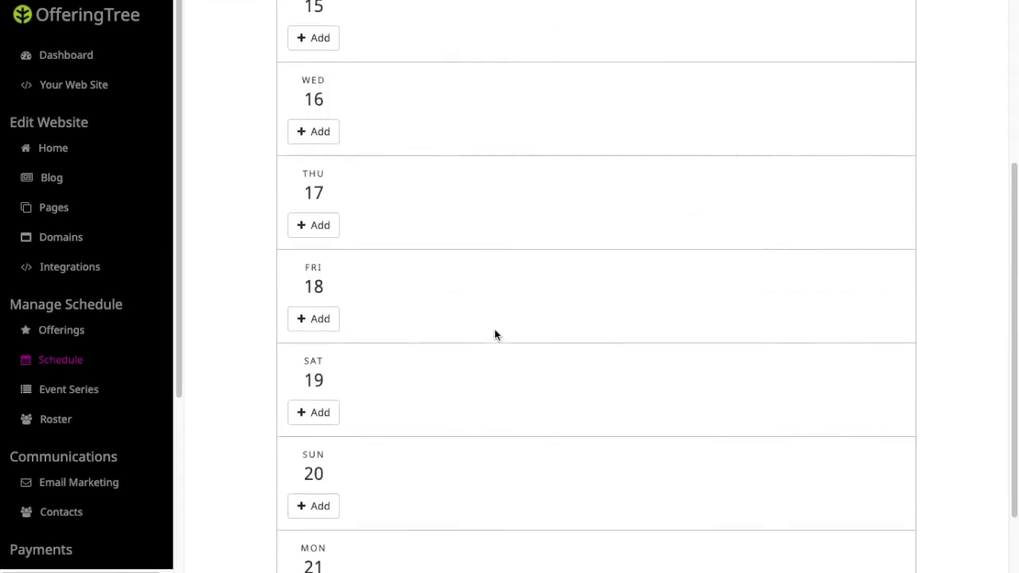
pyautogui.scroll(3, 495, 334)
pyautogui.click(429, 214)
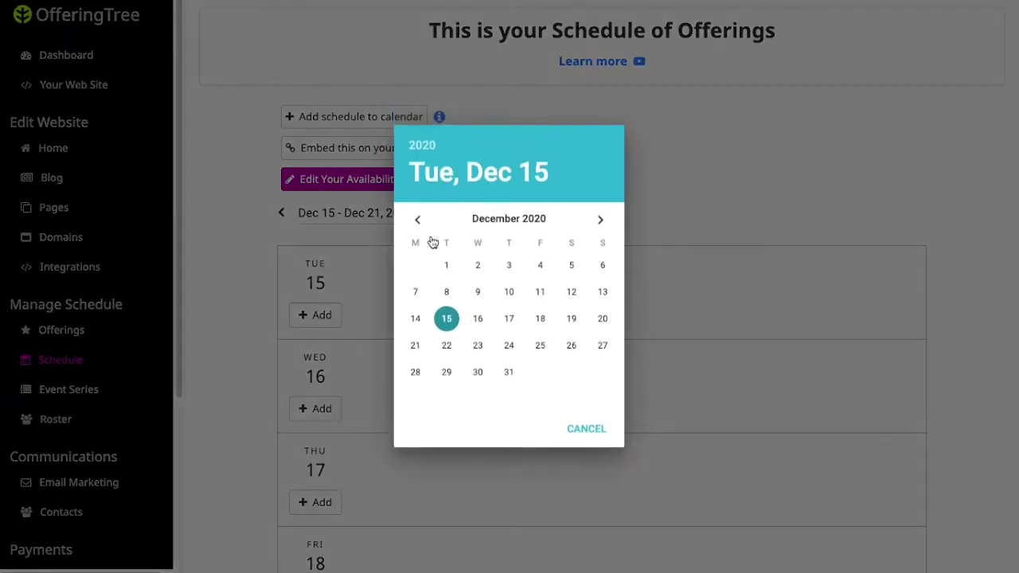
pyautogui.click(418, 221)
pyautogui.click(417, 221)
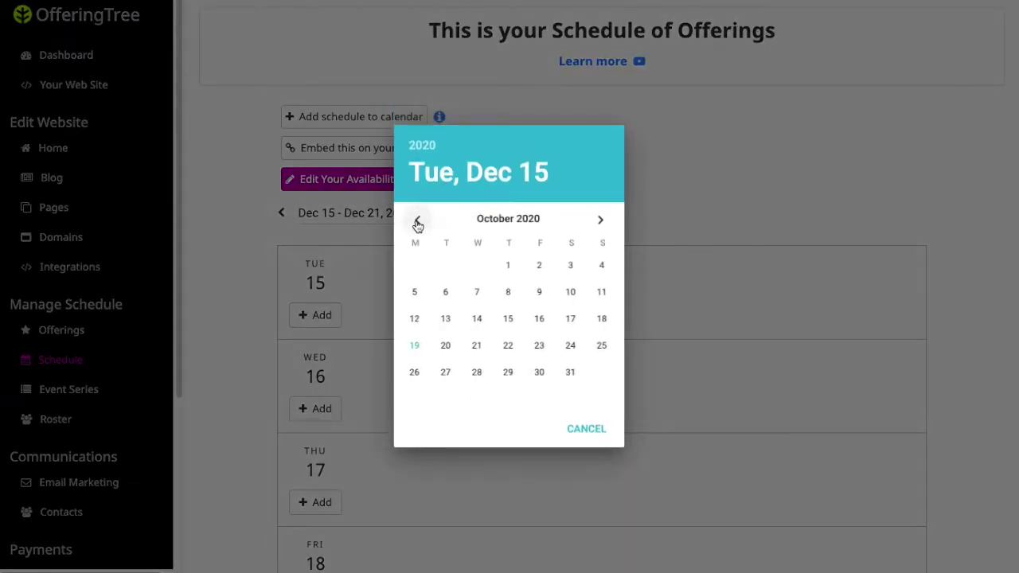
pyautogui.click(415, 347)
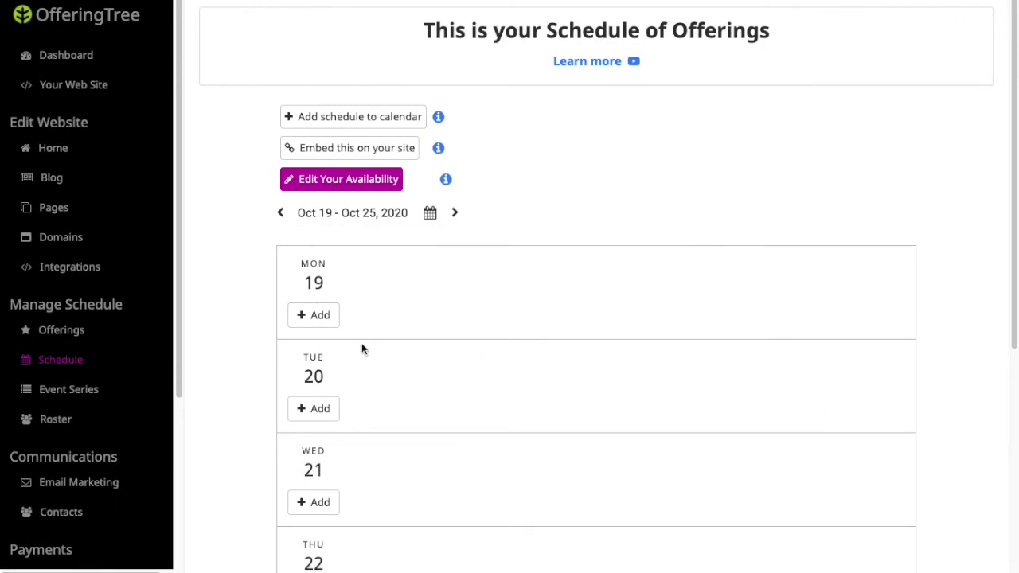
pyautogui.click(322, 411)
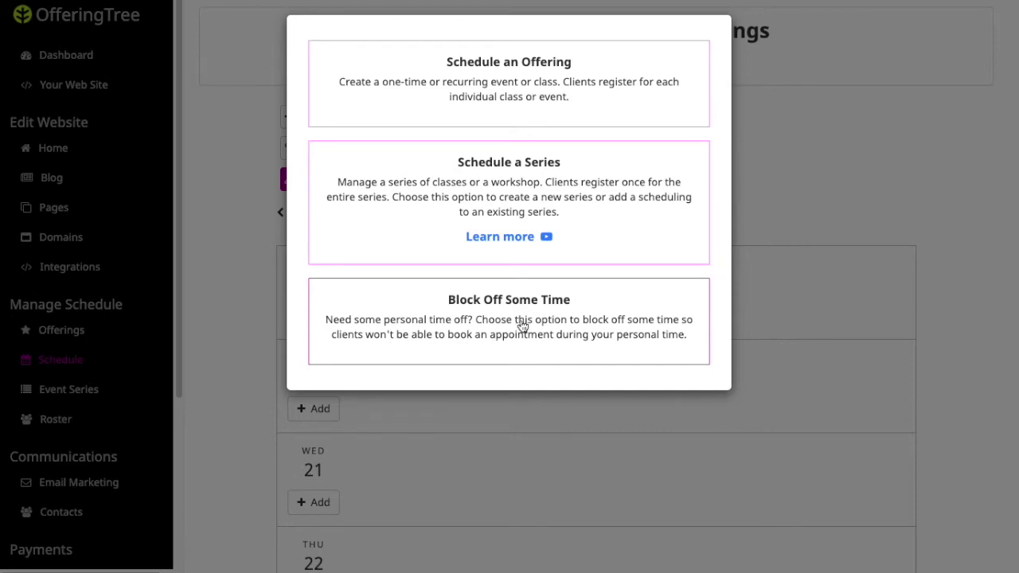
# Step: Choose the Intro to Mindful Yoga offering with a 3 pm start time
pyautogui.click(493, 88)
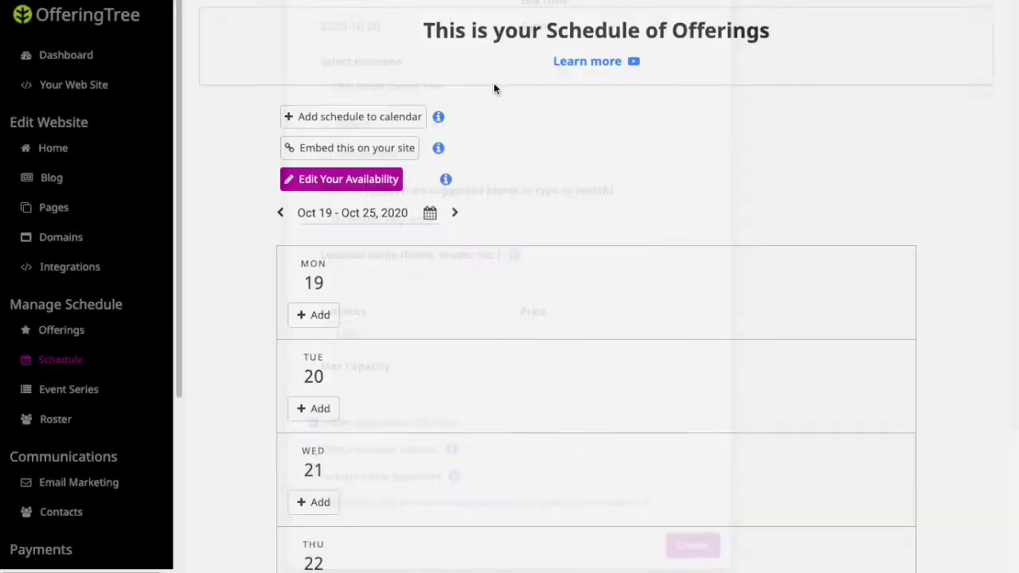
pyautogui.click(459, 98)
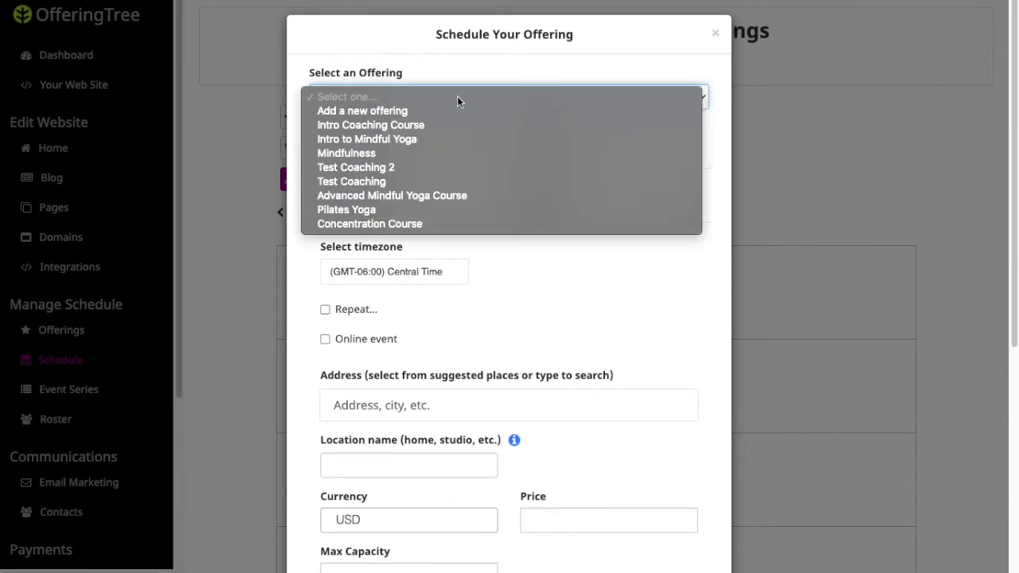
pyautogui.click(378, 140)
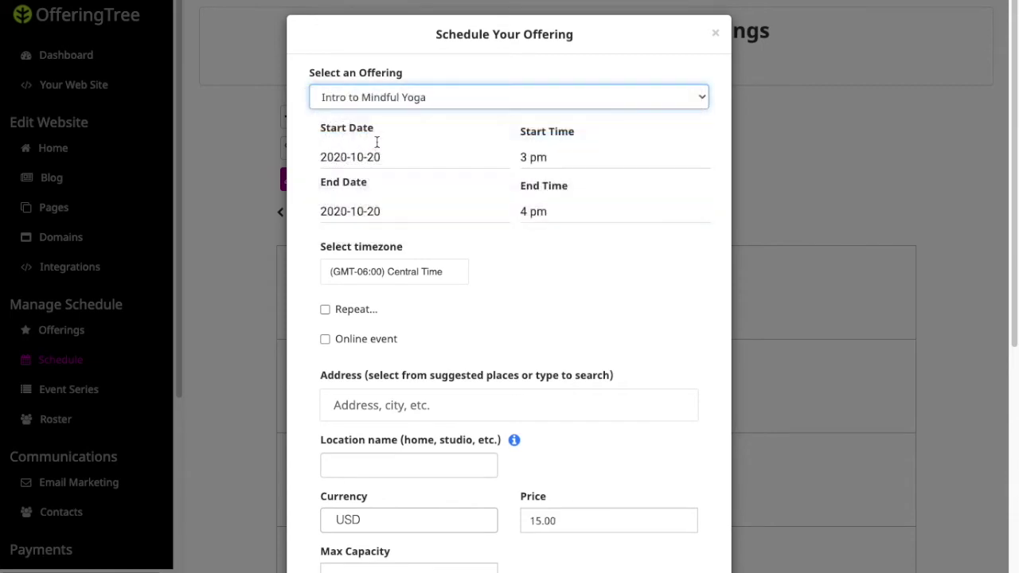
pyautogui.click(536, 157)
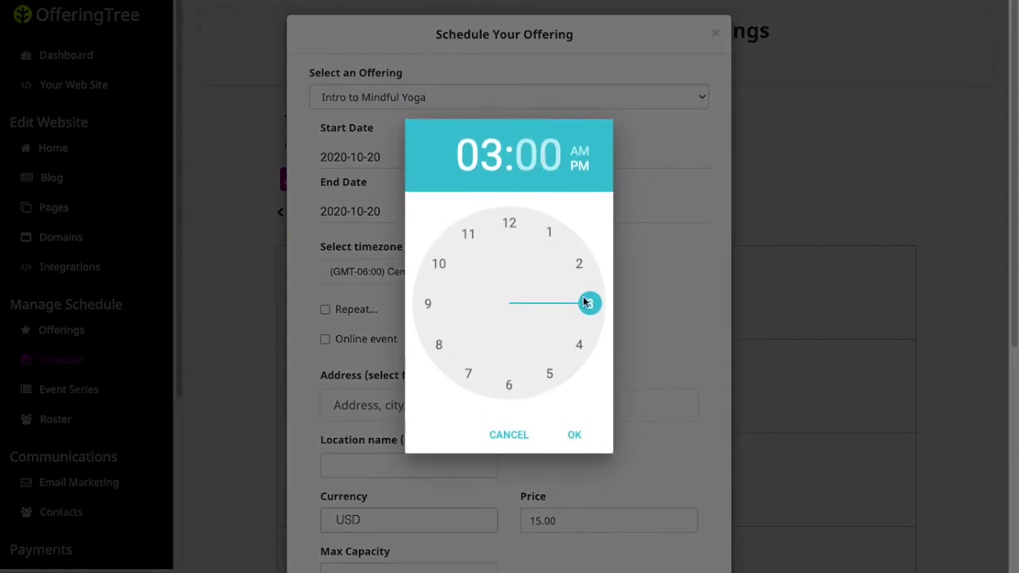
pyautogui.click(587, 303)
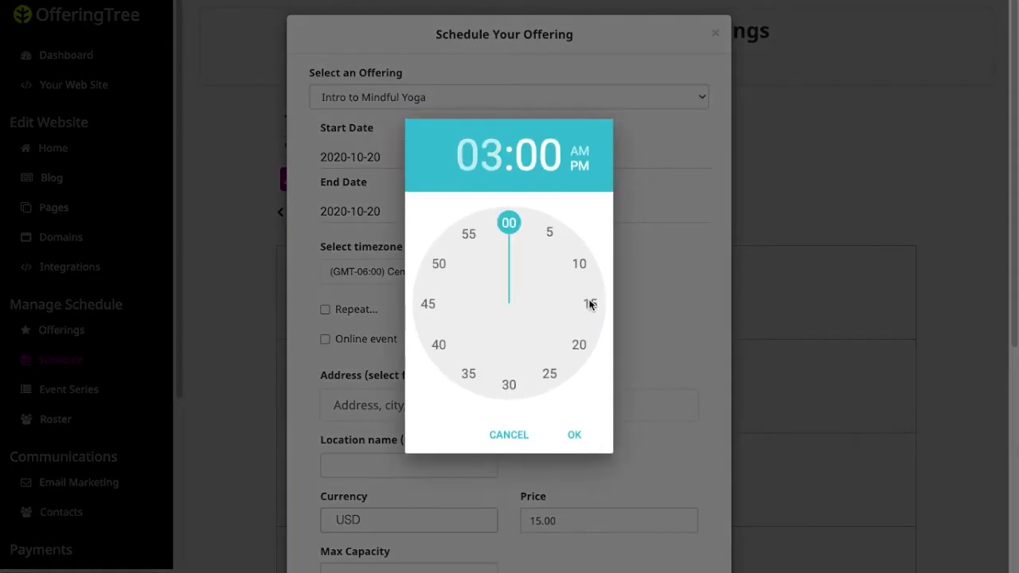
pyautogui.click(574, 435)
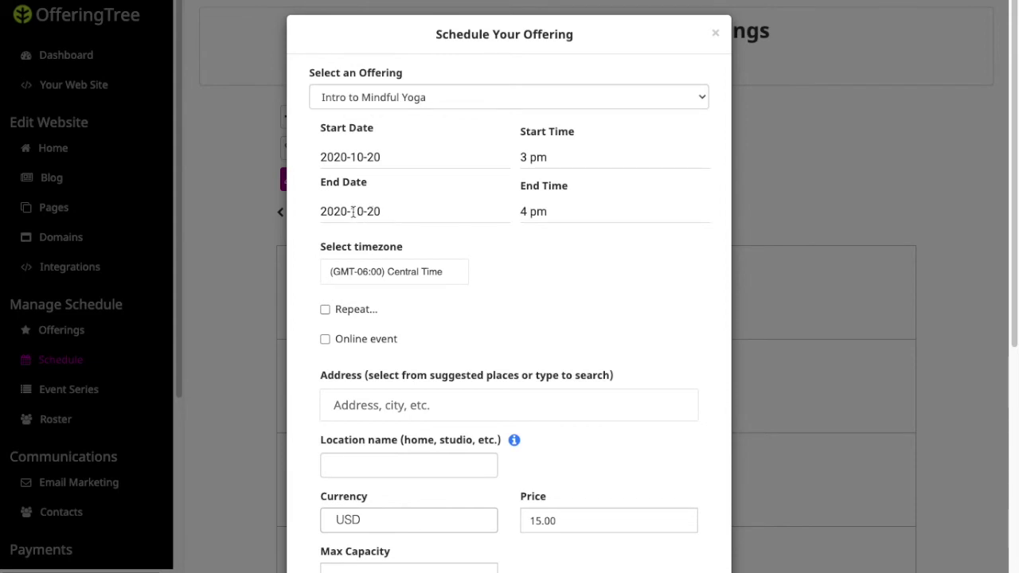
# Step: Keep Oct 20, 2020 as the start date and turn on repeating
pyautogui.click(362, 159)
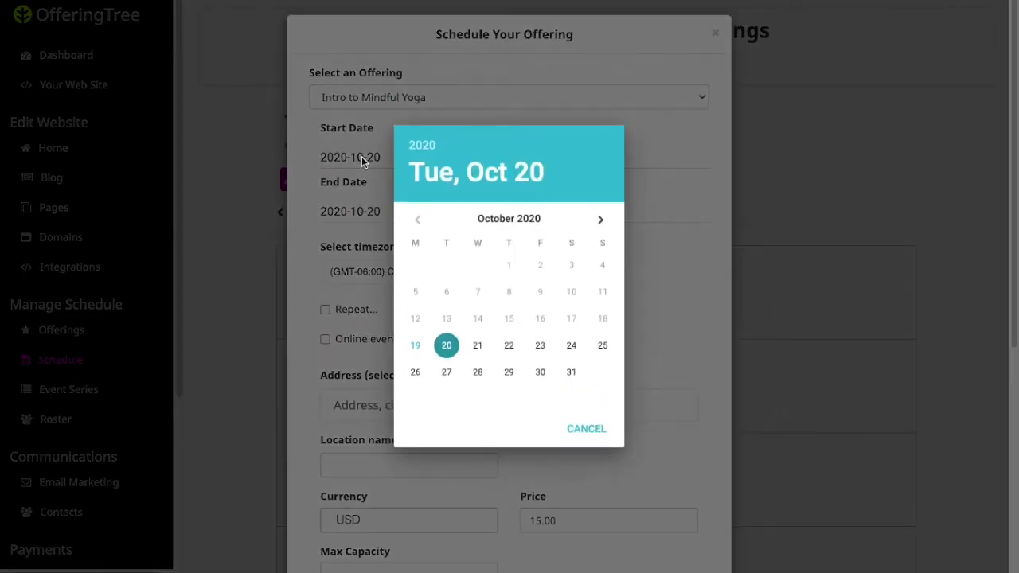
pyautogui.click(701, 402)
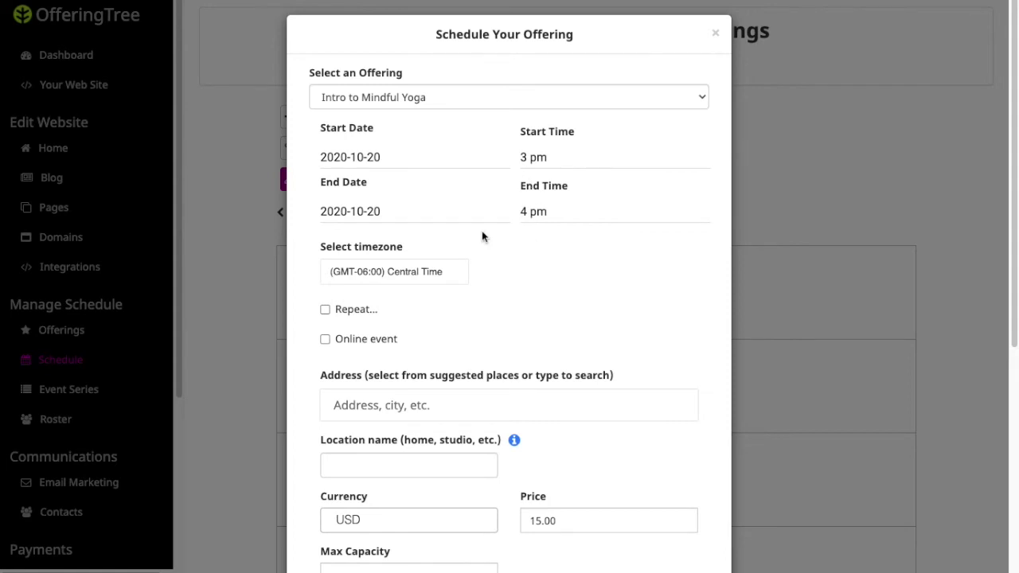
pyautogui.click(326, 309)
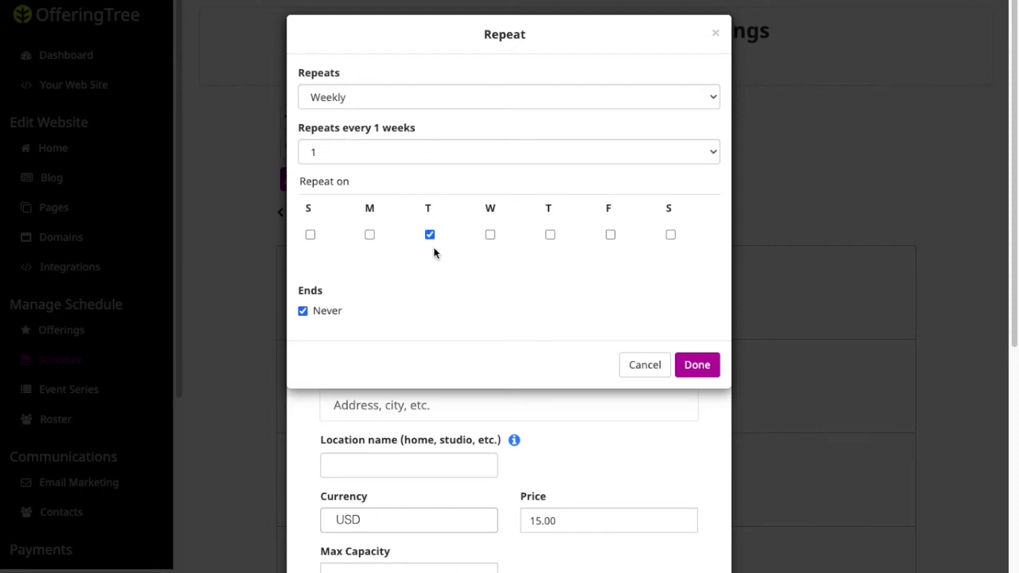
# Step: End the weekly Tuesday repeat on Dec 31, 2020 and mark the class as online
pyautogui.click(302, 311)
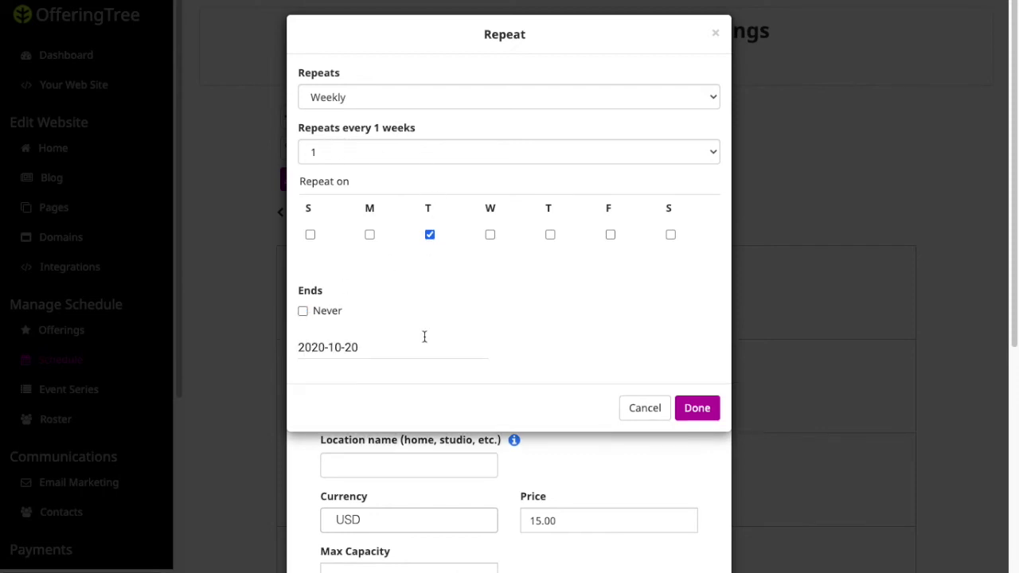
pyautogui.click(340, 348)
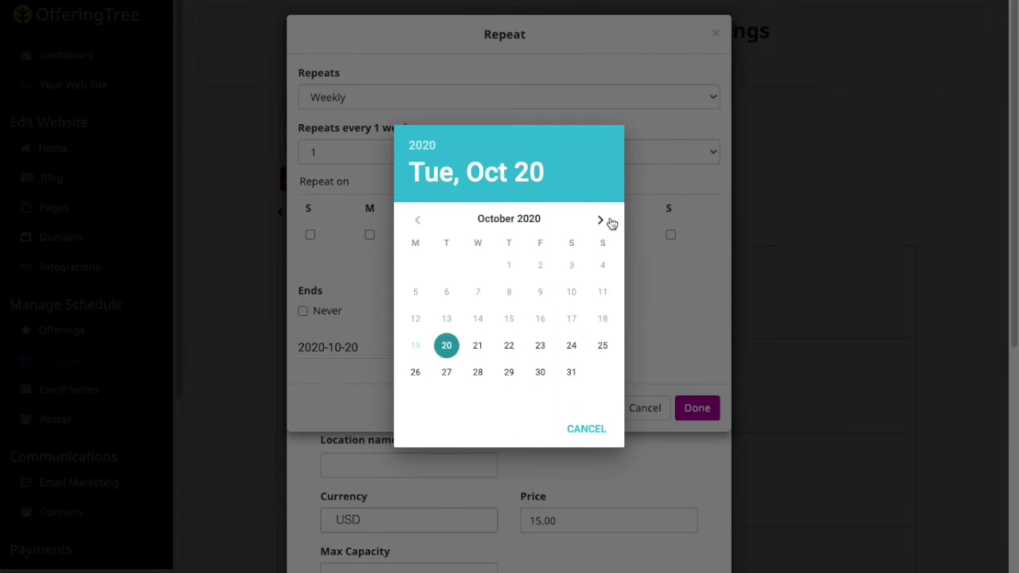
pyautogui.click(601, 220)
pyautogui.click(601, 220)
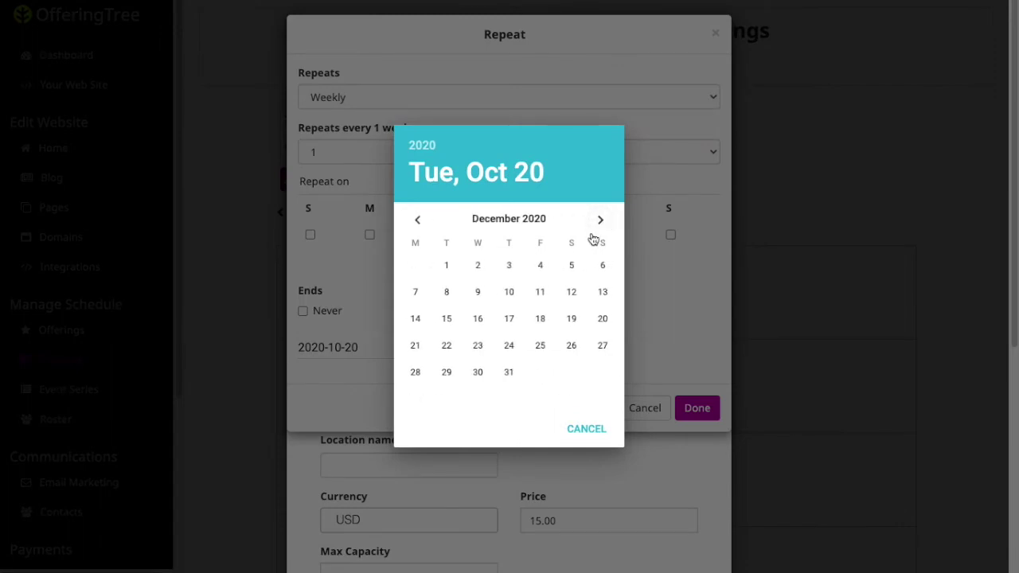
pyautogui.click(600, 220)
pyautogui.click(417, 220)
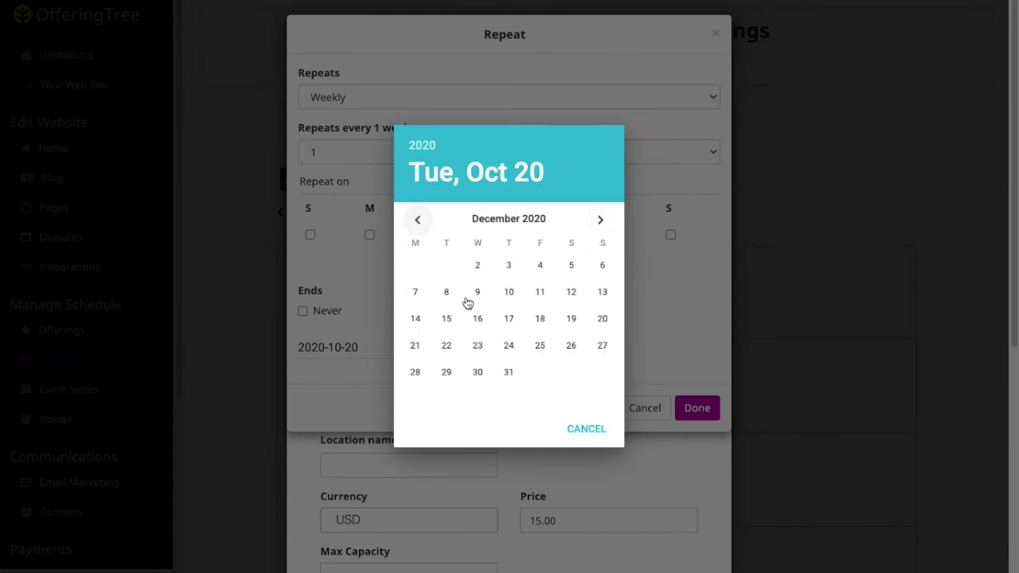
pyautogui.click(508, 373)
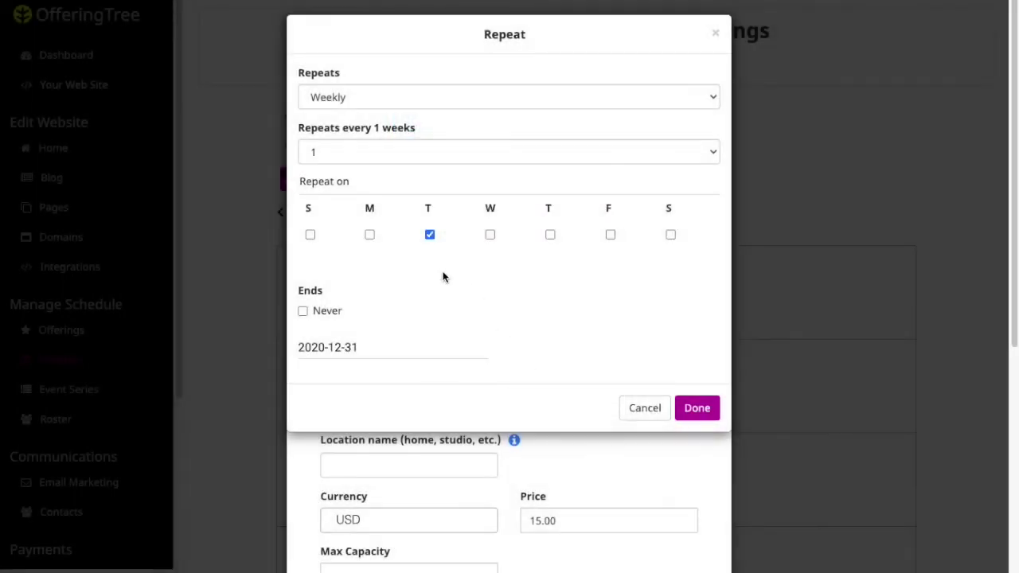
pyautogui.click(698, 408)
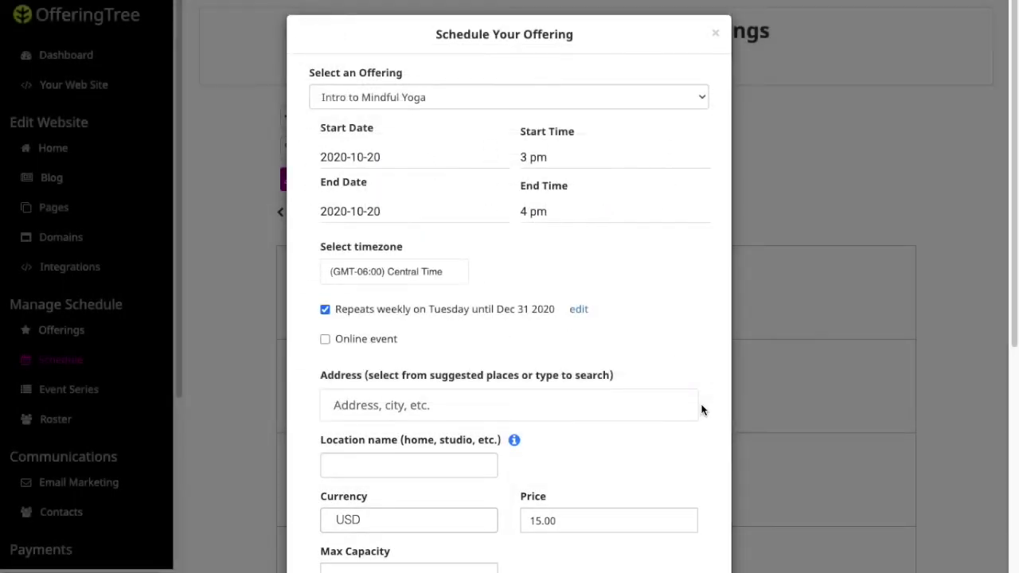
pyautogui.click(325, 339)
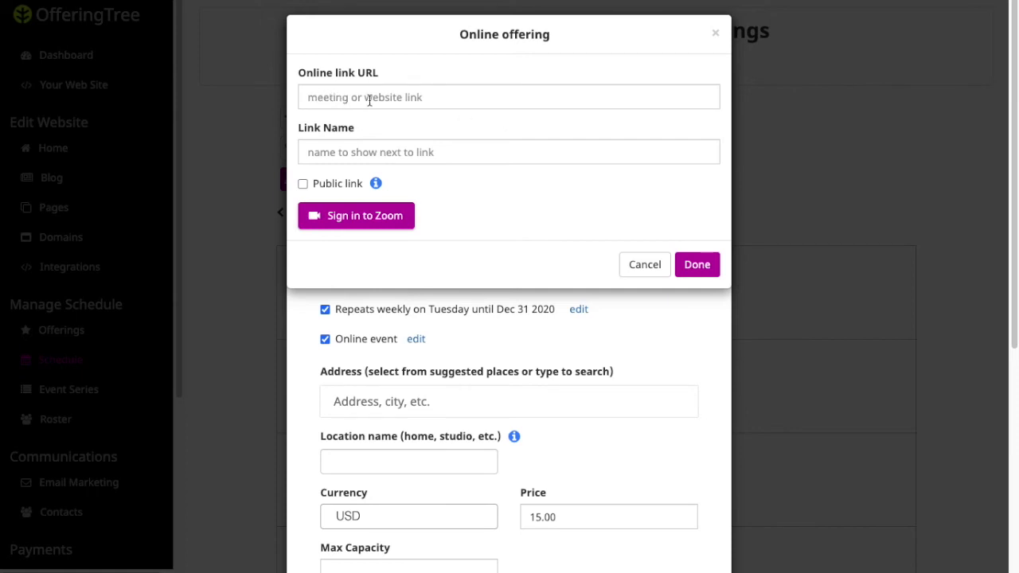
# Step: Save the online link google.com with the link name 'Join by Google Meet'
pyautogui.click(320, 89)
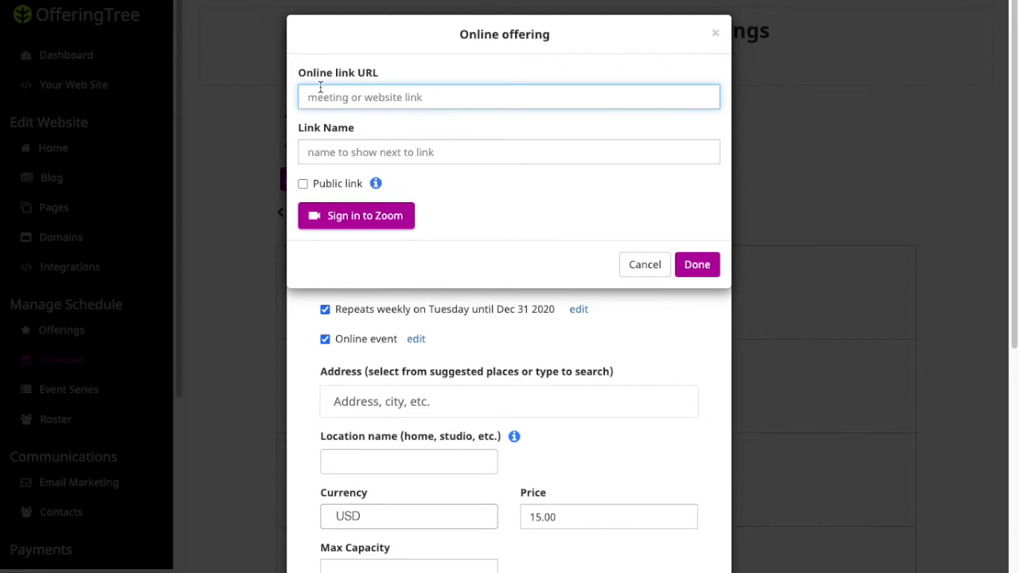
pyautogui.write('google.com')
pyautogui.click(308, 152)
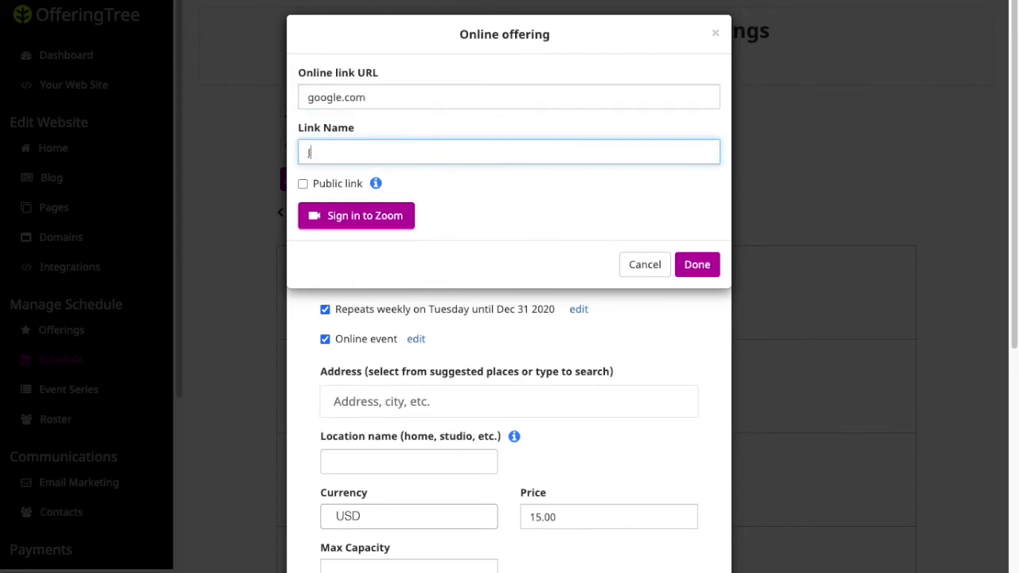
pyautogui.write('Join by G')
pyautogui.write('oogle Mtx')
pyautogui.press('BackSpace')
pyautogui.press('BackSpace')
pyautogui.write('eet')
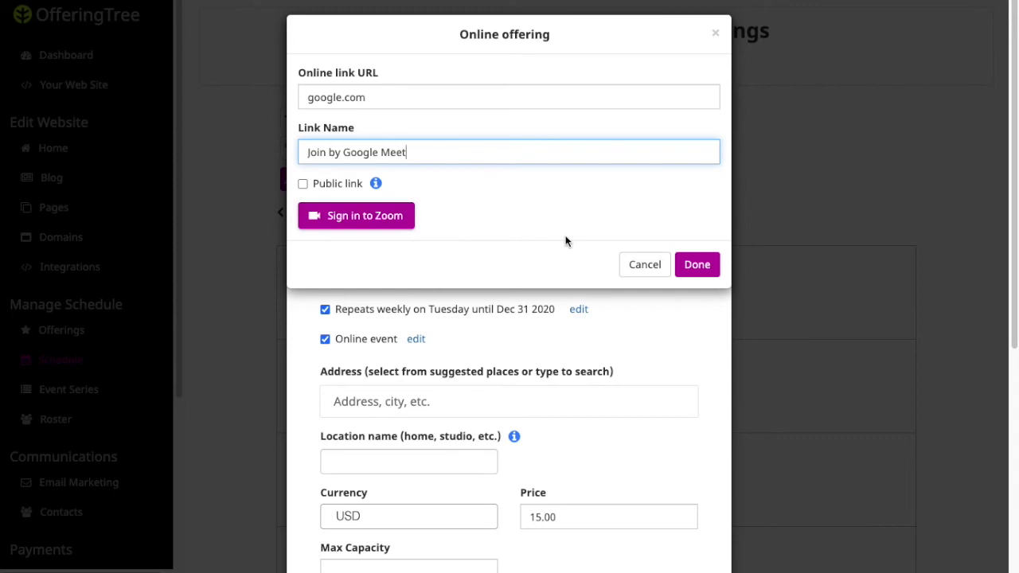
pyautogui.click(699, 263)
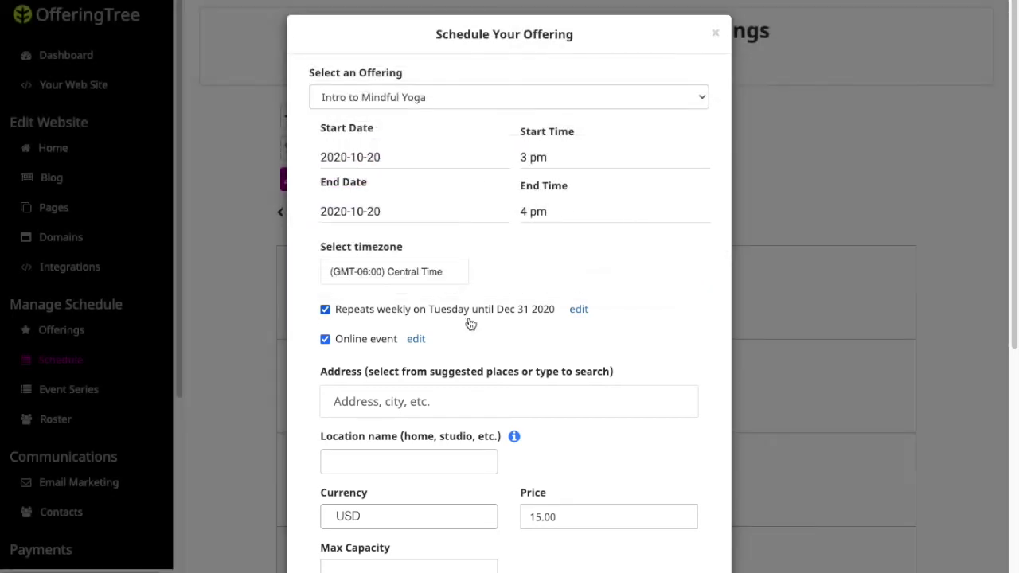
# Step: Change the price from 15 to 10.00 USD and set Max Capacity to 15
pyautogui.scroll(-3, 374, 343)
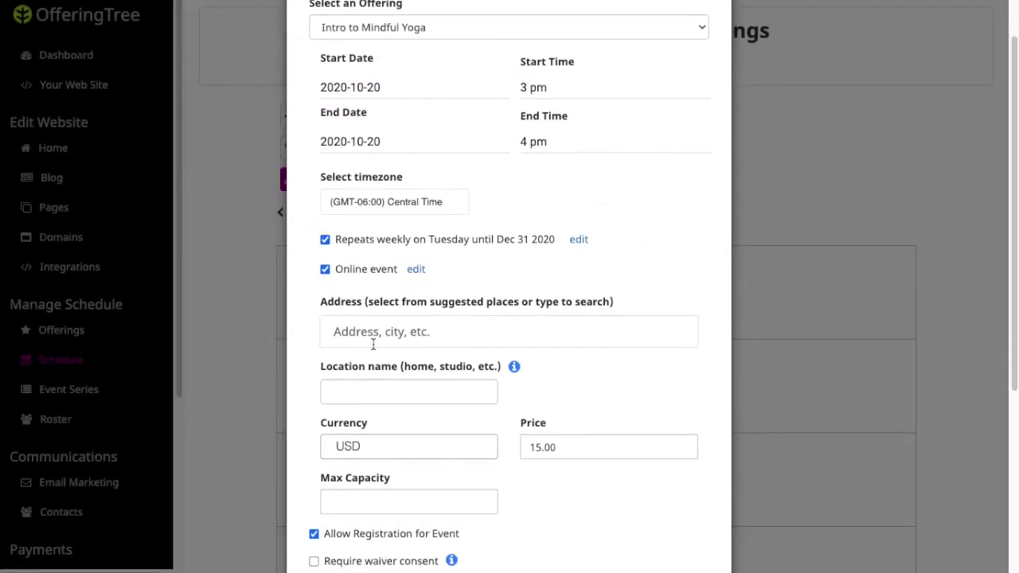
pyautogui.moveTo(319, 232); pyautogui.dragTo(457, 327)
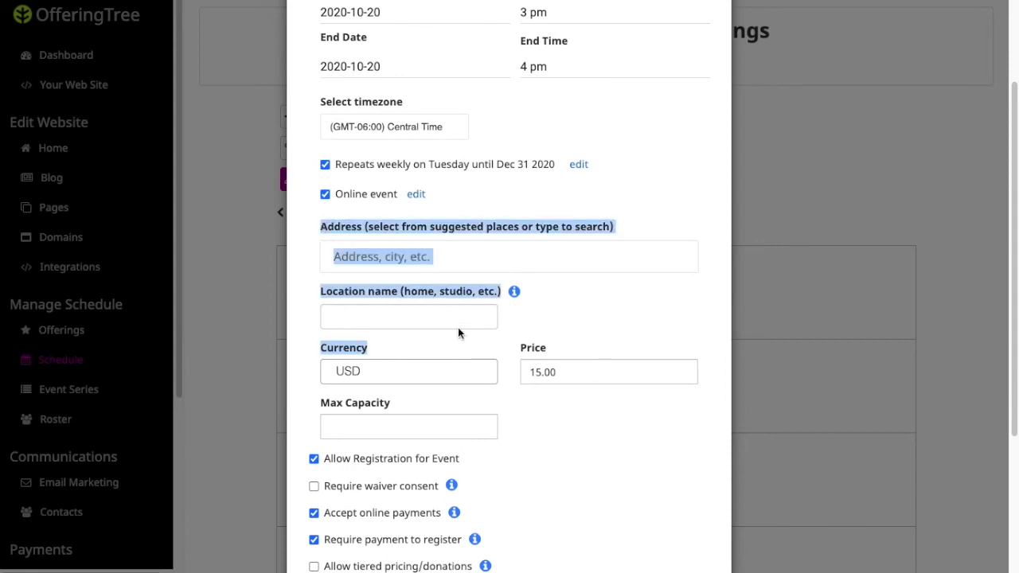
pyautogui.click(309, 263)
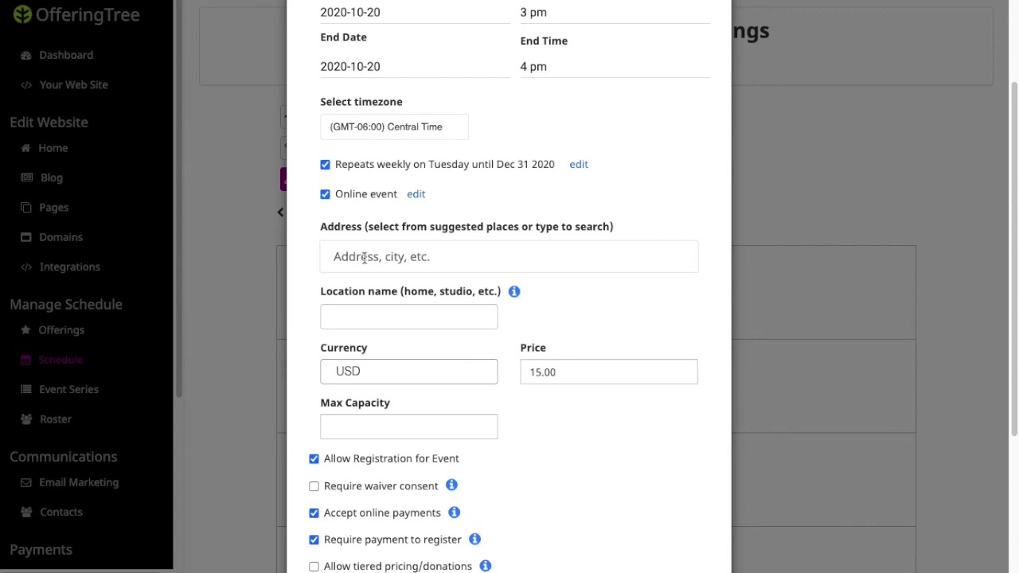
pyautogui.scroll(-3, 364, 256)
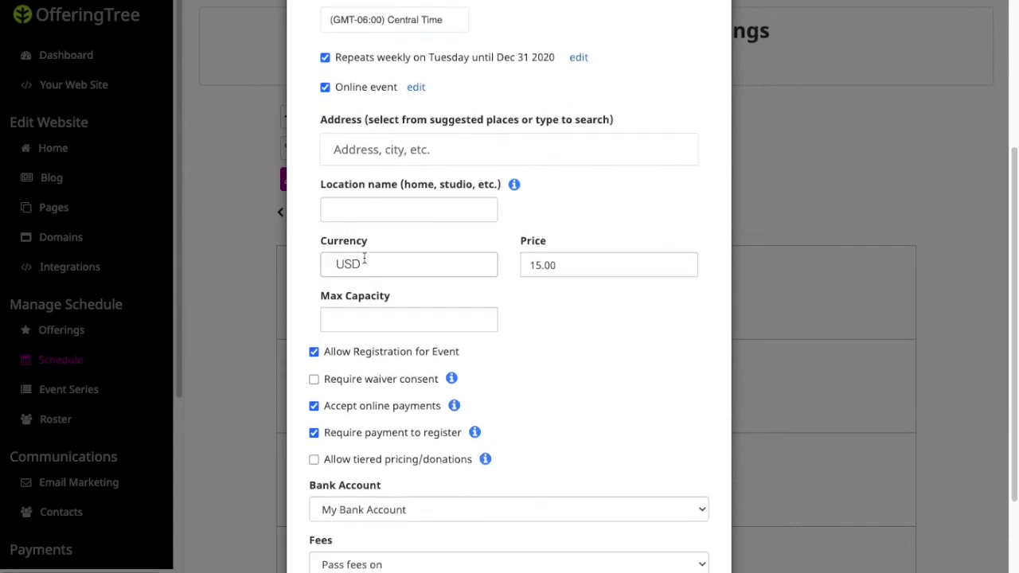
pyautogui.moveTo(512, 264); pyautogui.dragTo(545, 265)
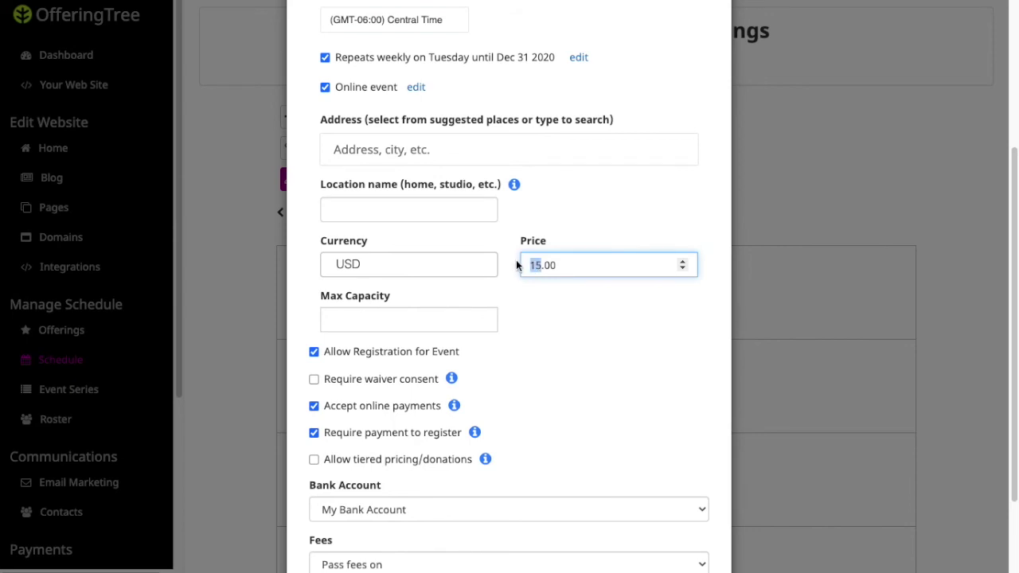
pyautogui.write('10')
pyautogui.click(413, 320)
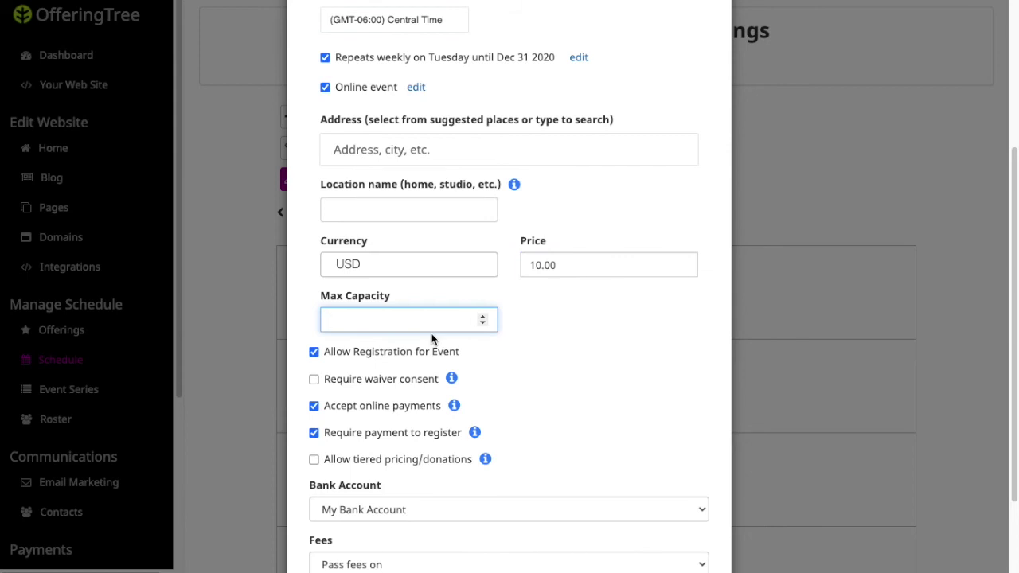
pyautogui.write('15')
pyautogui.click(584, 371)
pyautogui.scroll(-1, 402, 382)
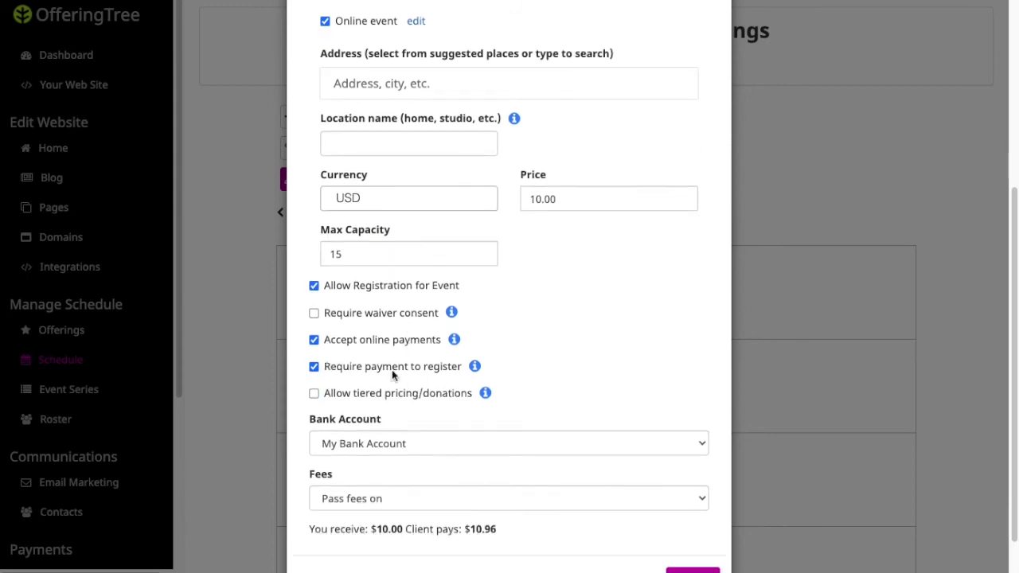
# Step: Turn on 'Require waiver consent' with Default Waiver selected
pyautogui.click(314, 312)
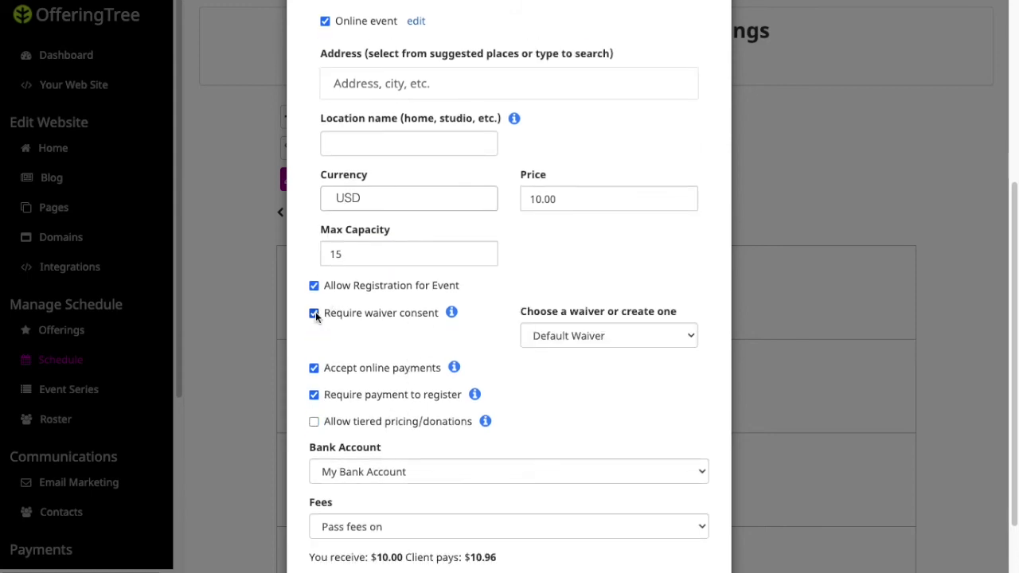
pyautogui.click(591, 341)
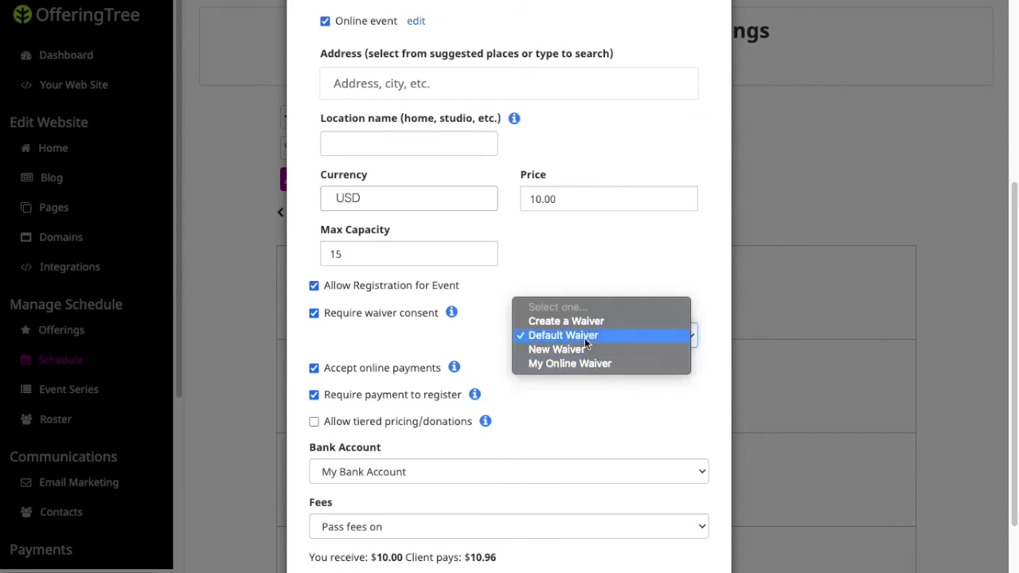
pyautogui.click(577, 273)
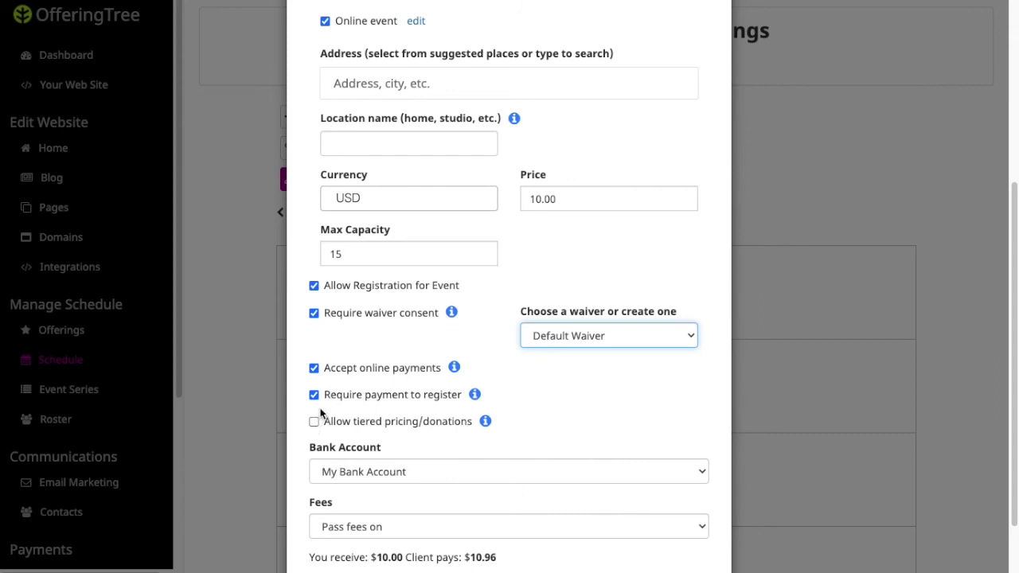
# Step: Leave waiver consent and online payments both turned on for registration
pyautogui.click(315, 395)
pyautogui.click(314, 368)
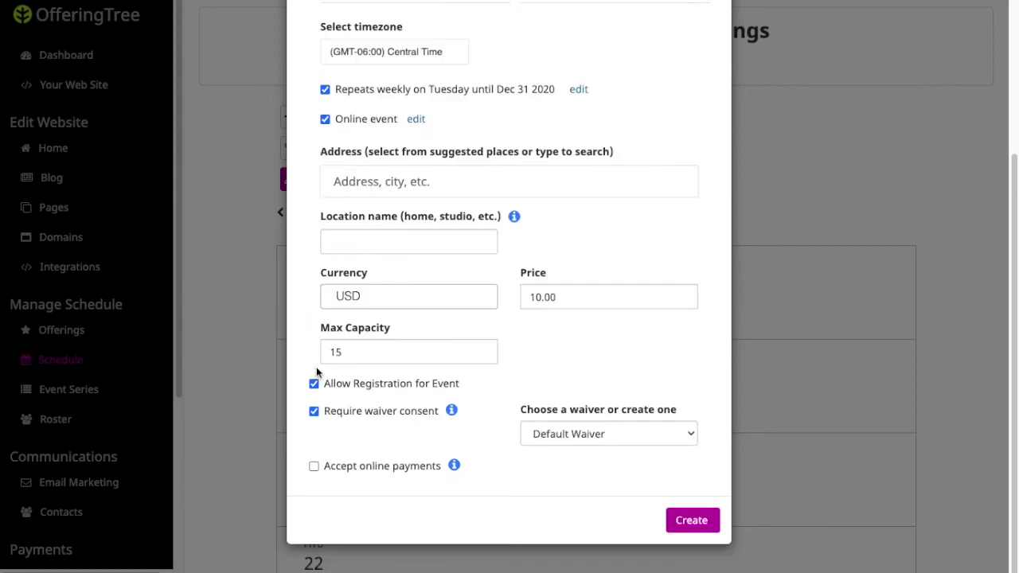
pyautogui.click(315, 411)
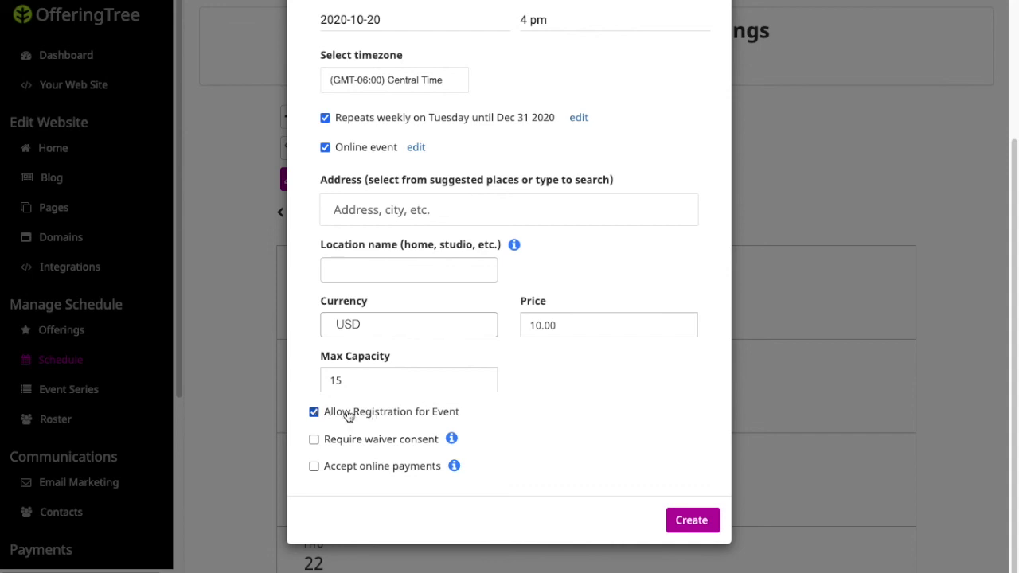
pyautogui.click(314, 439)
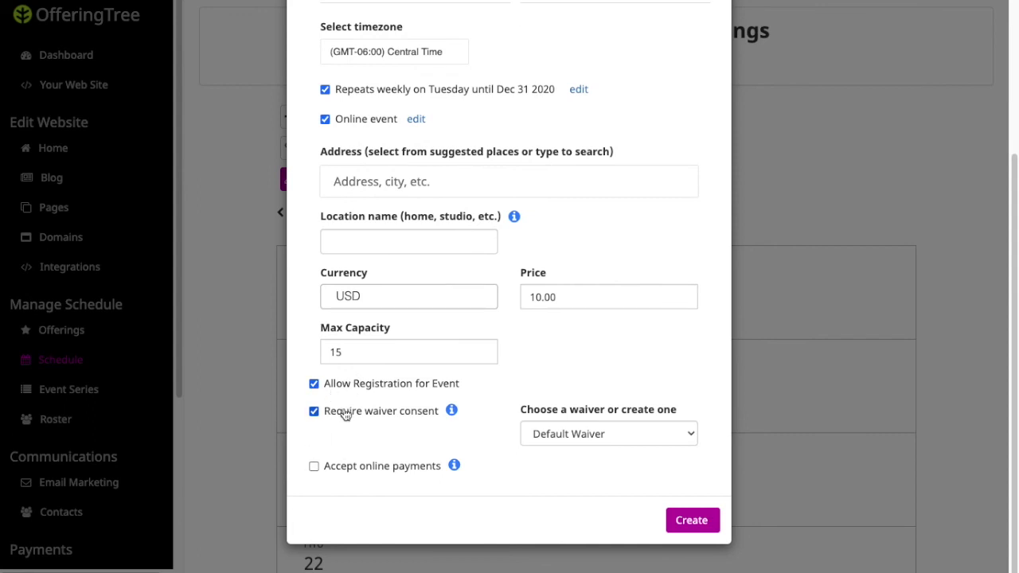
pyautogui.click(314, 466)
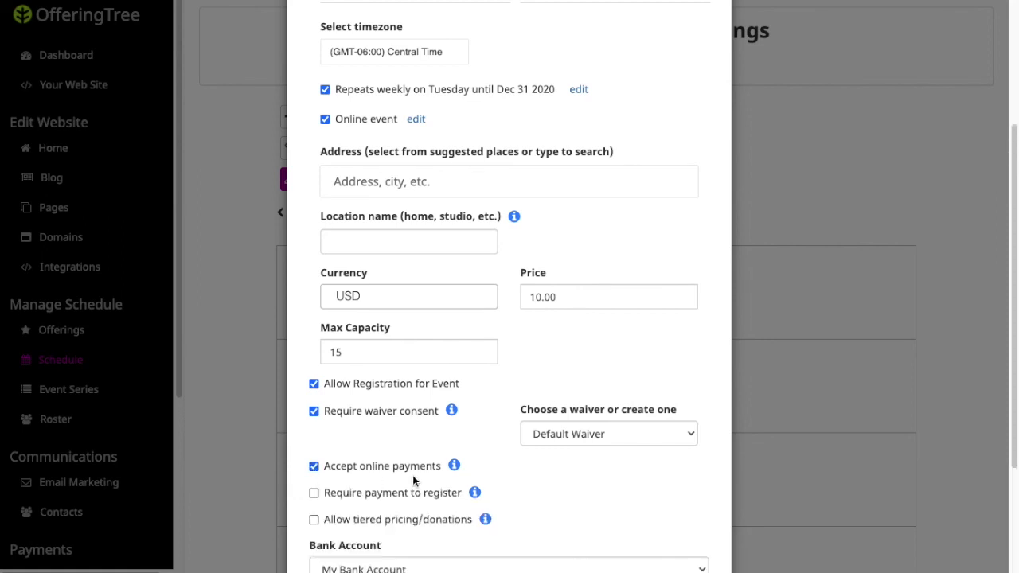
pyautogui.scroll(-1, 413, 478)
pyautogui.scroll(-1, 410, 446)
pyautogui.scroll(1, 409, 430)
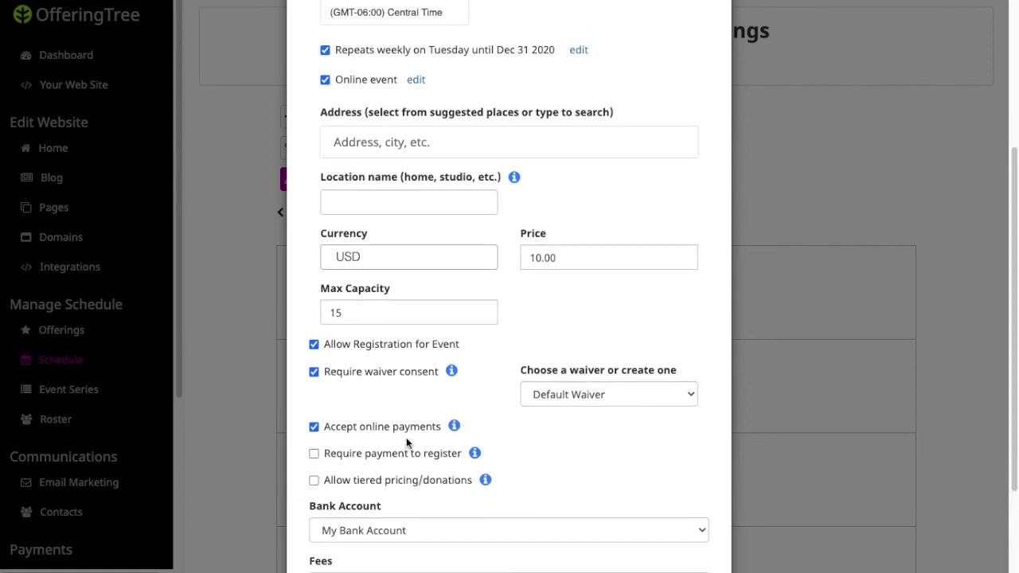
pyautogui.click(313, 426)
pyautogui.click(314, 411)
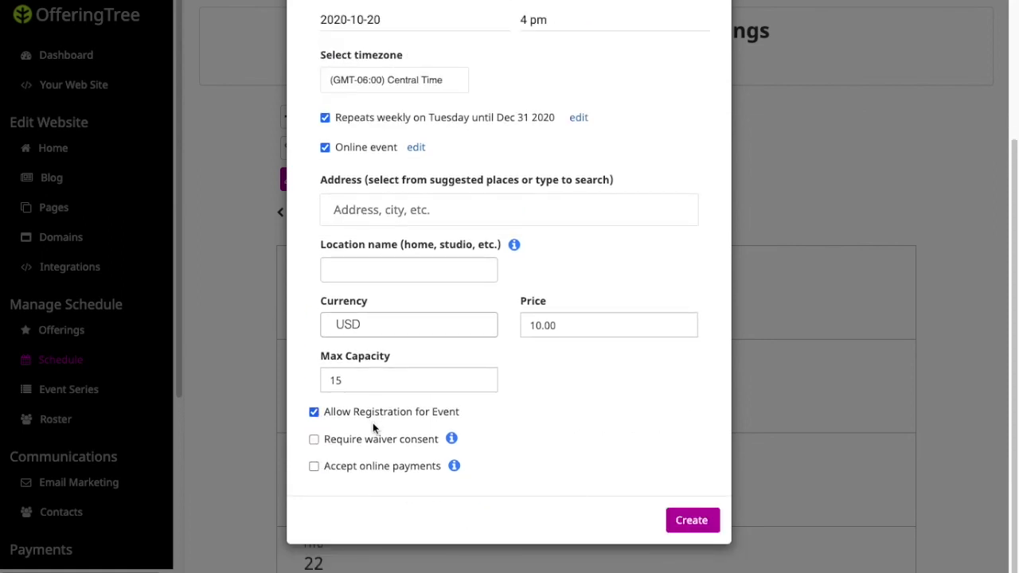
pyautogui.click(313, 438)
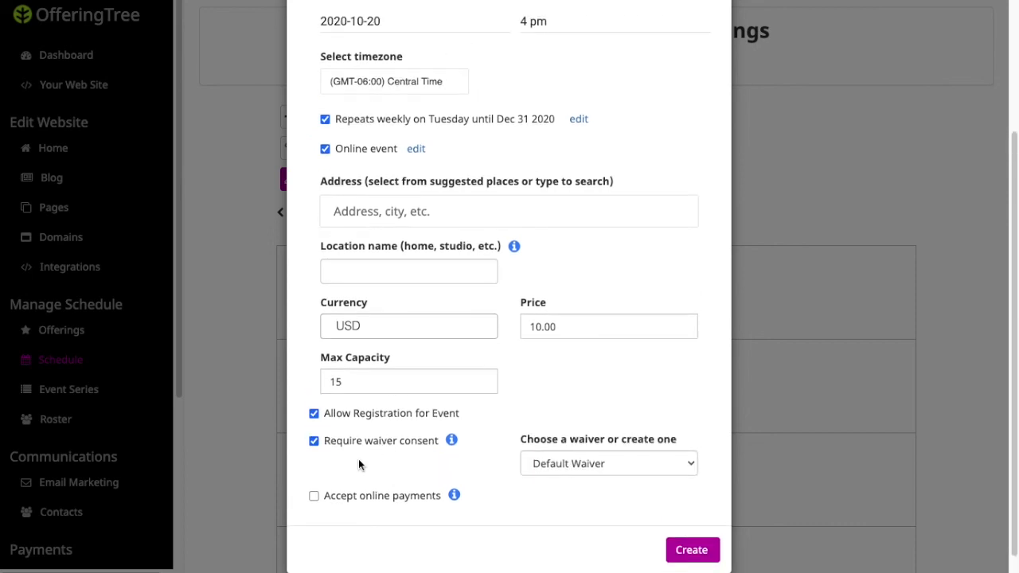
pyautogui.click(314, 466)
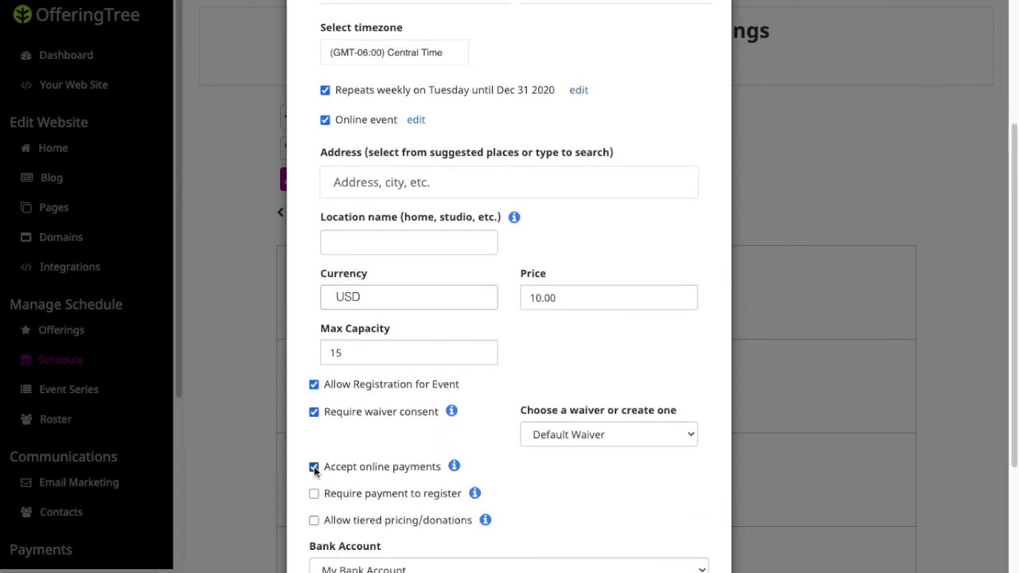
pyautogui.scroll(-3, 410, 474)
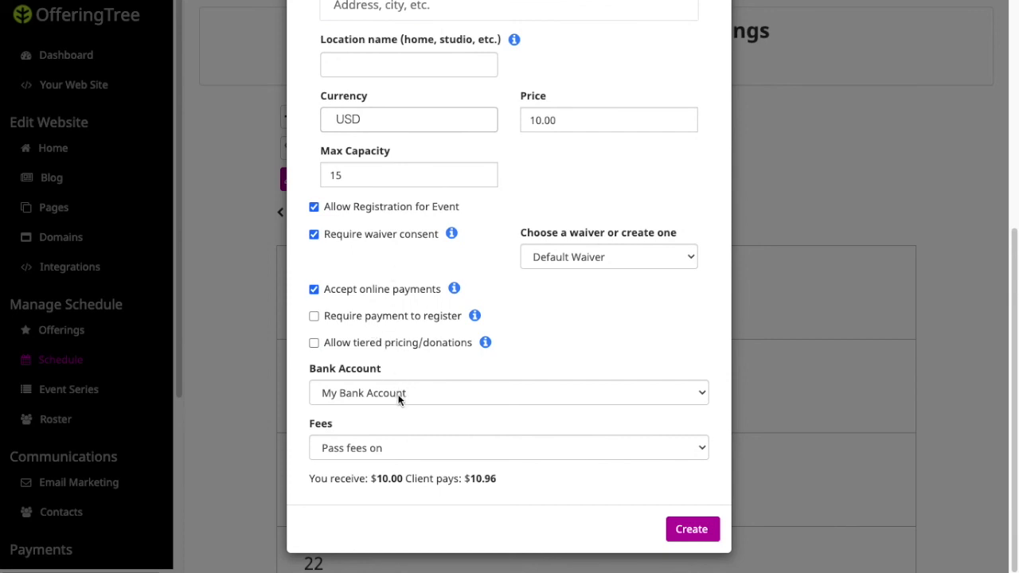
# Step: Keep the fee option on 'Pass fees on' and create the class
pyautogui.click(388, 449)
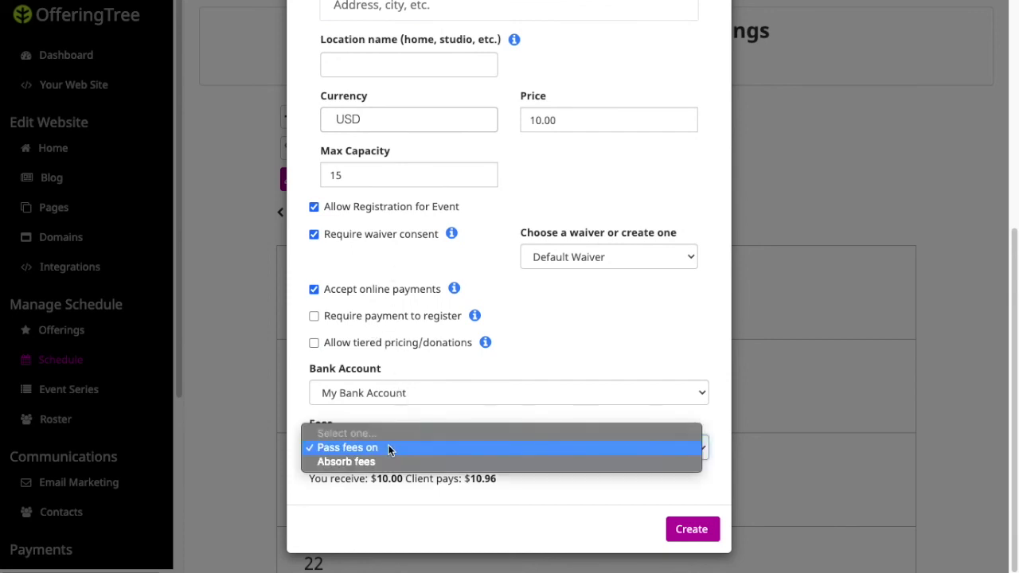
pyautogui.click(389, 448)
pyautogui.click(388, 448)
pyautogui.click(388, 448)
pyautogui.click(387, 448)
pyautogui.click(383, 459)
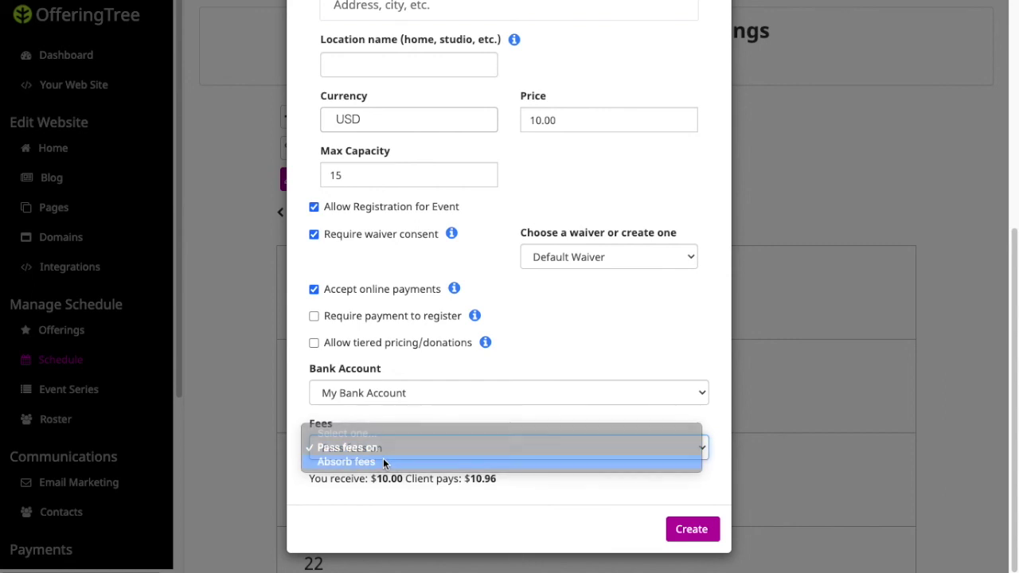
pyautogui.click(386, 451)
pyautogui.click(569, 454)
pyautogui.press('Up')
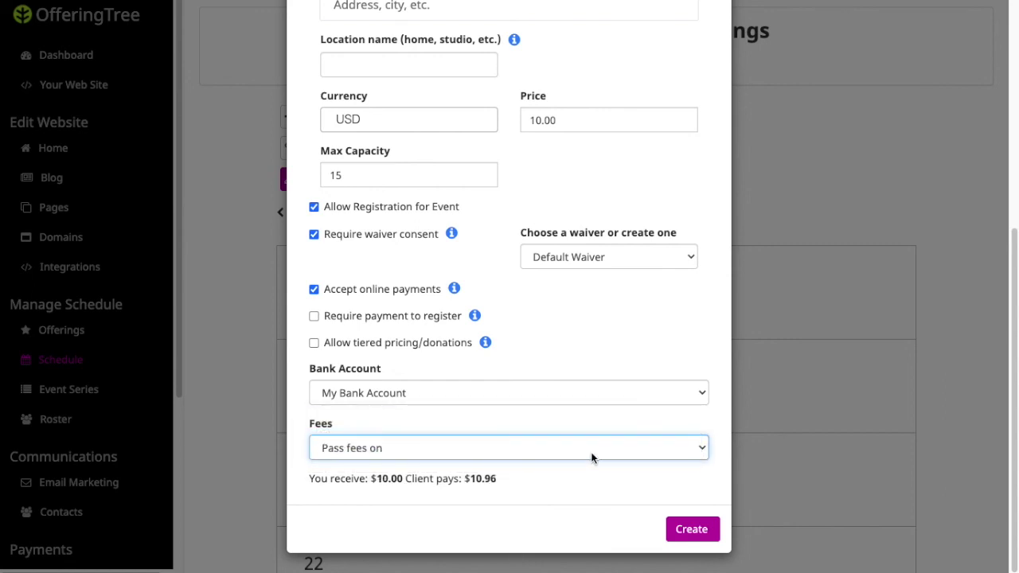
pyautogui.scroll(5, 591, 458)
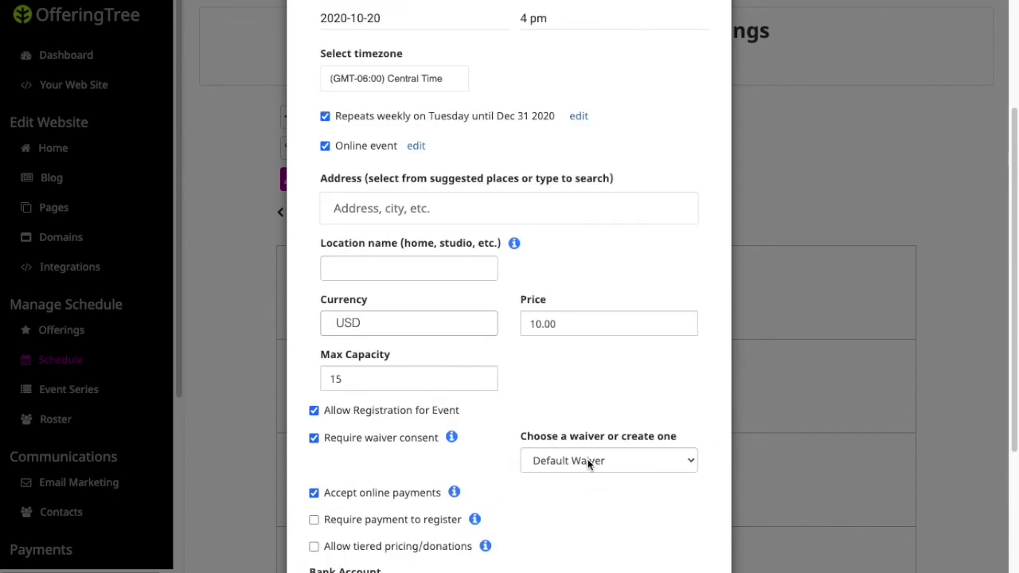
pyautogui.scroll(-5, 589, 464)
pyautogui.click(715, 530)
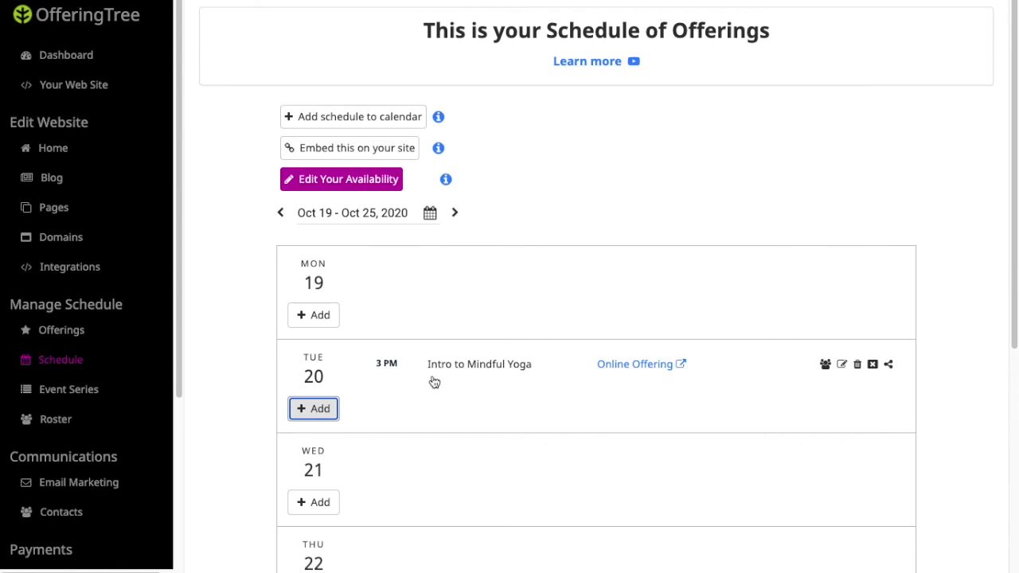
# Step: Check the weeks from Oct 26 onward for the recurring Tuesday class
pyautogui.click(397, 216)
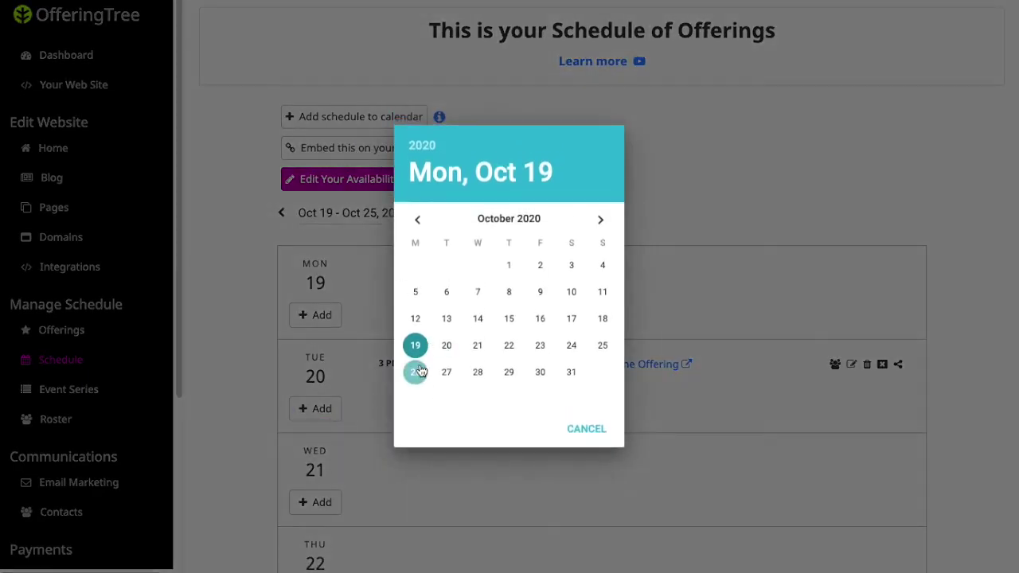
pyautogui.click(417, 371)
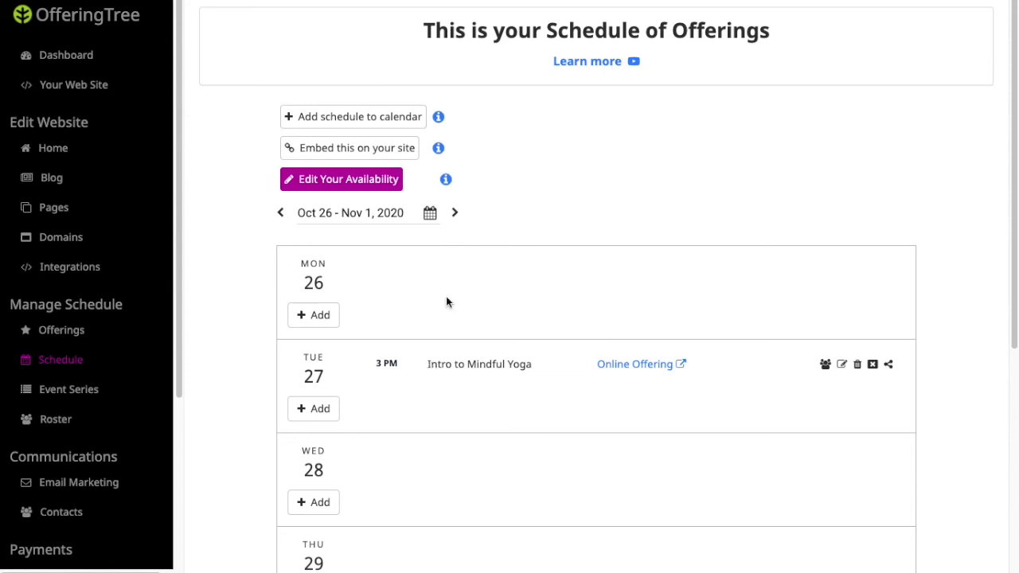
pyautogui.click(455, 213)
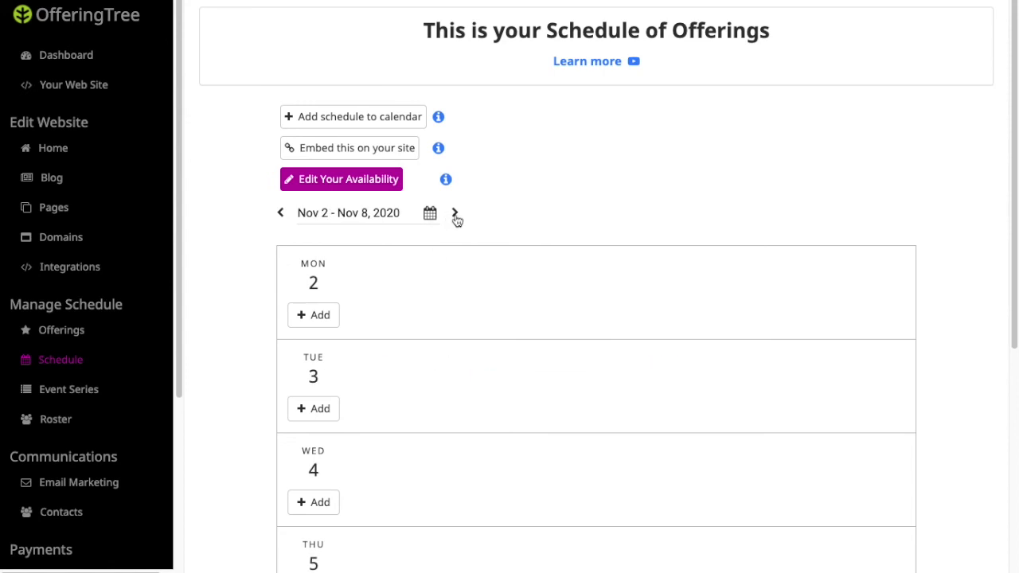
# Step: Jump the schedule ahead to the week of Jan 6, 2021
pyautogui.click(430, 212)
pyautogui.click(597, 221)
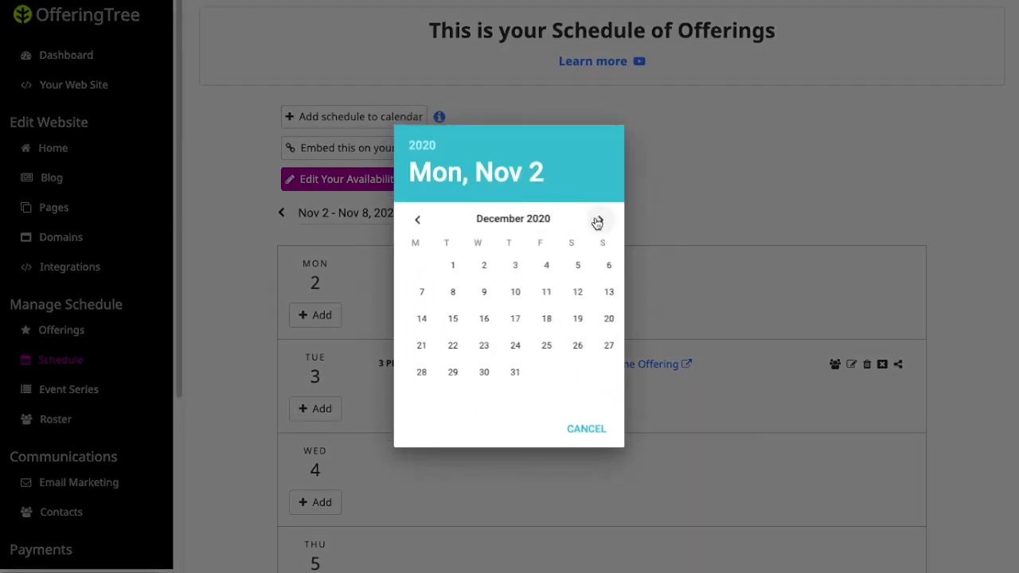
pyautogui.click(597, 221)
pyautogui.click(478, 293)
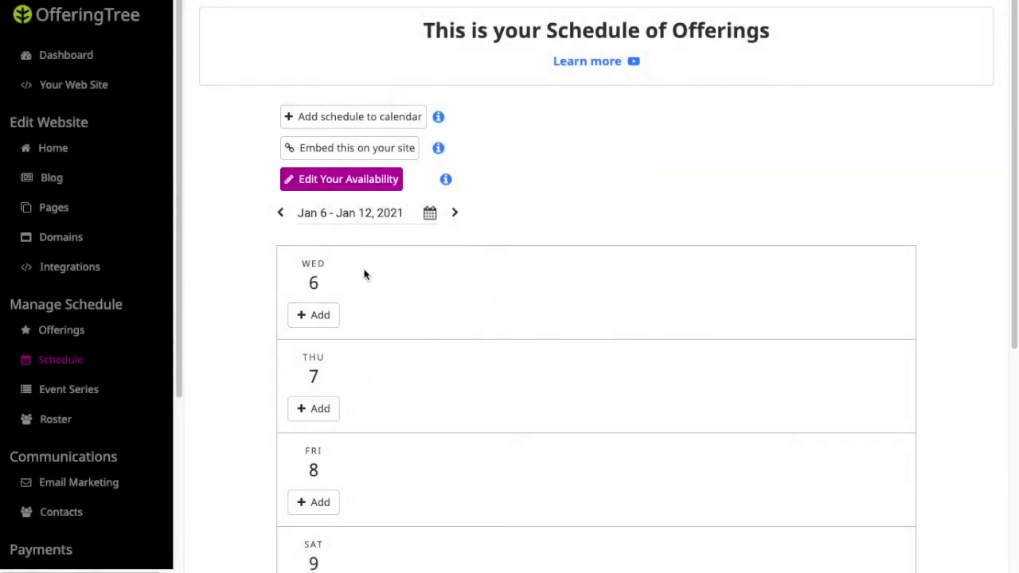
pyautogui.scroll(-5, 396, 355)
pyautogui.scroll(5, 396, 356)
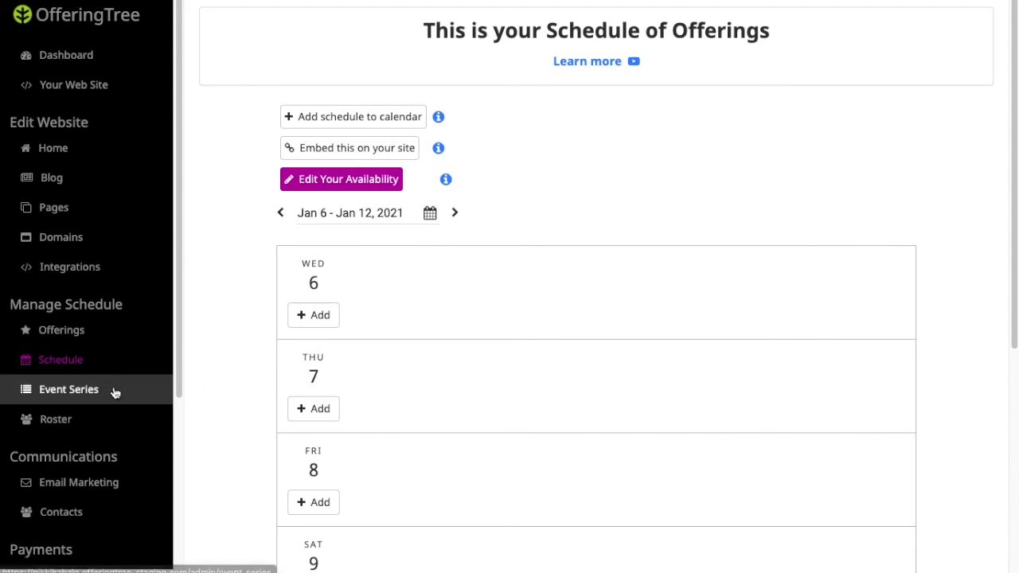
# Step: Visit Event Series, then return to the Schedule showing Oct 19 – Oct 25, 2020
pyautogui.click(86, 391)
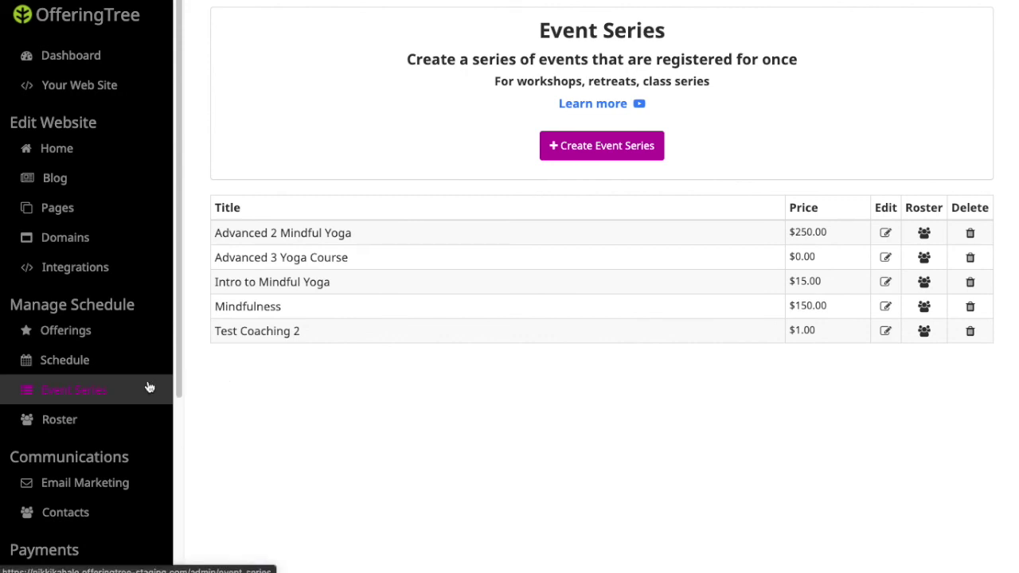
pyautogui.click(61, 357)
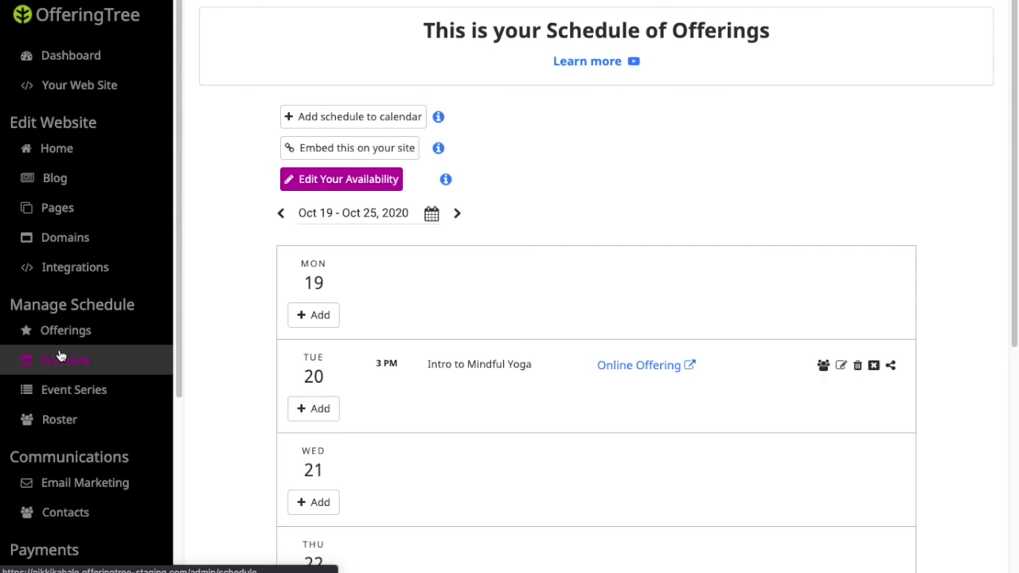